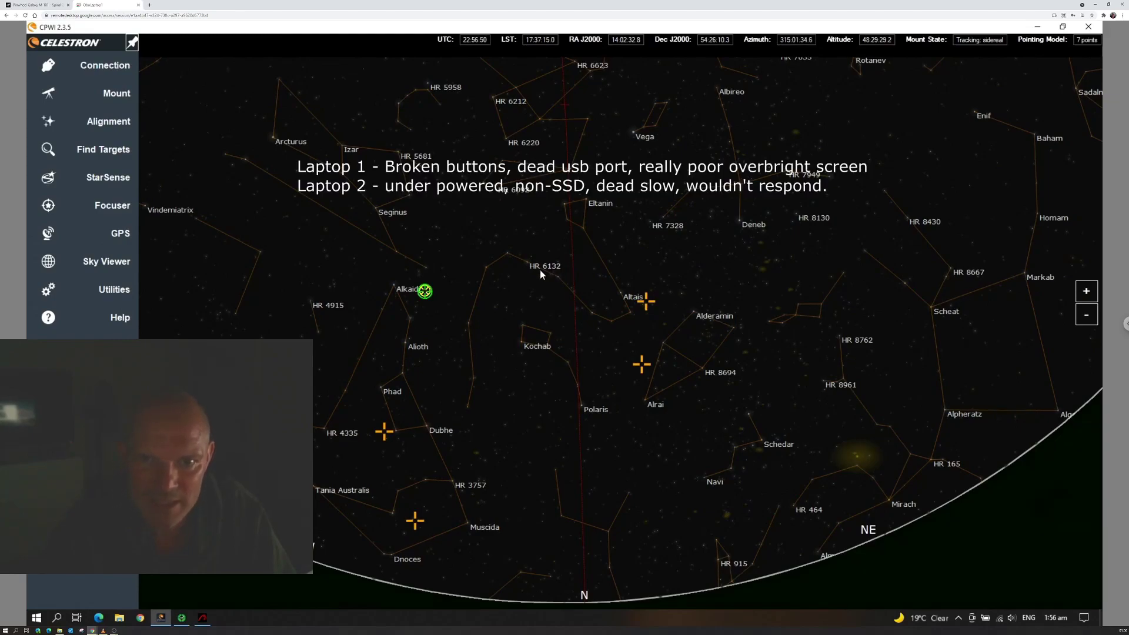
Show the live VLC observatory camera stream in the upper left over the CPWI sky chart
click(1125, 323)
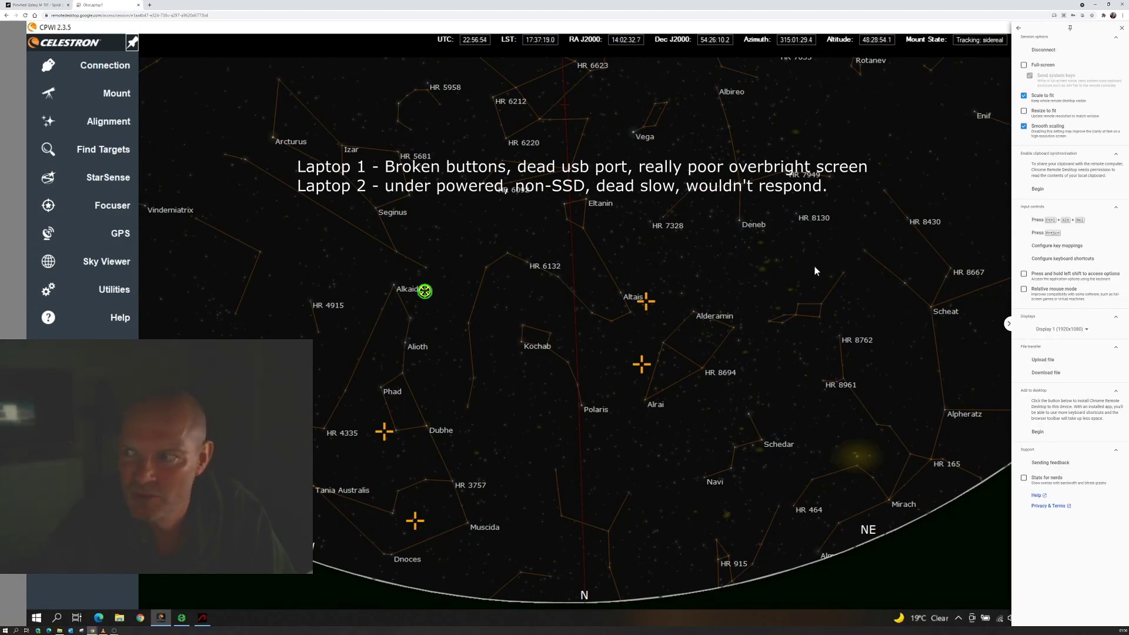
click(496, 296)
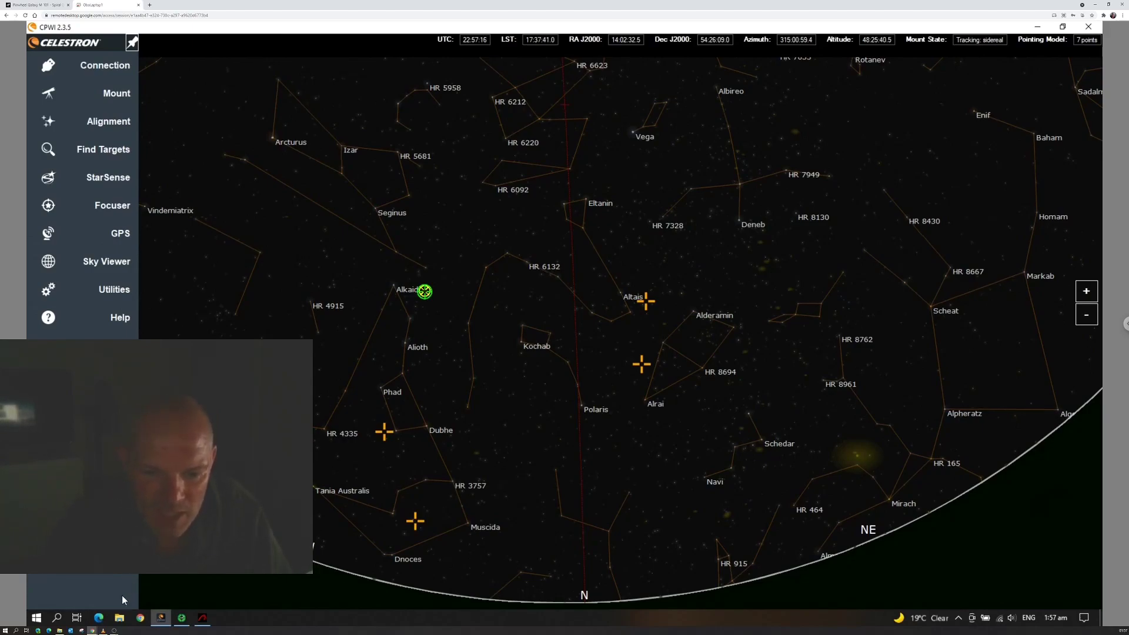
click(106, 631)
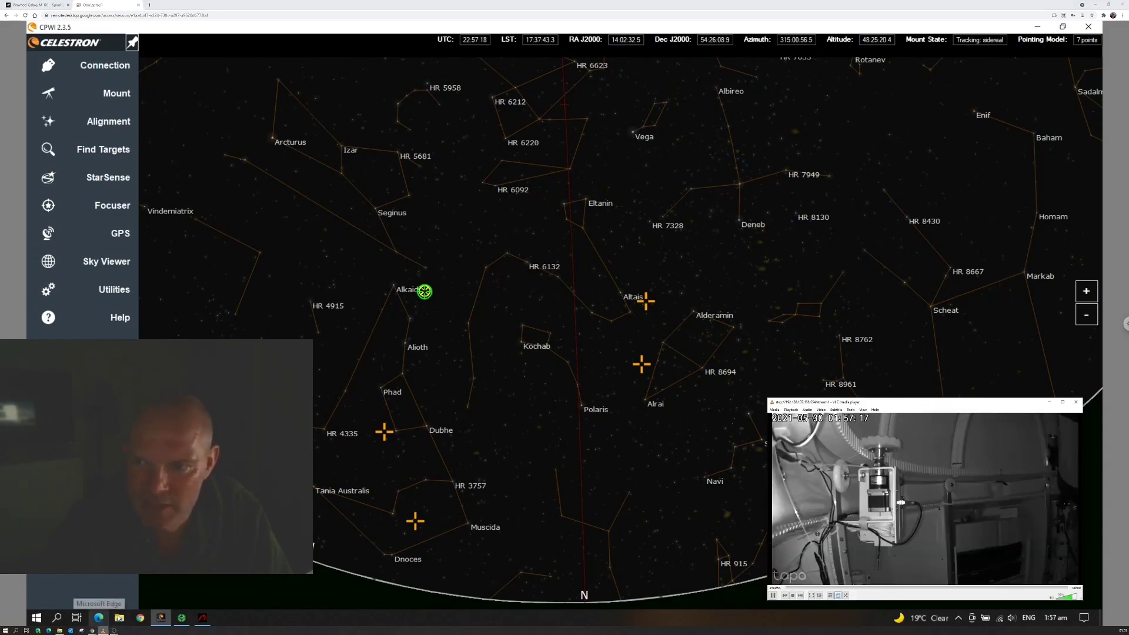
drag(914, 405, 293, 68)
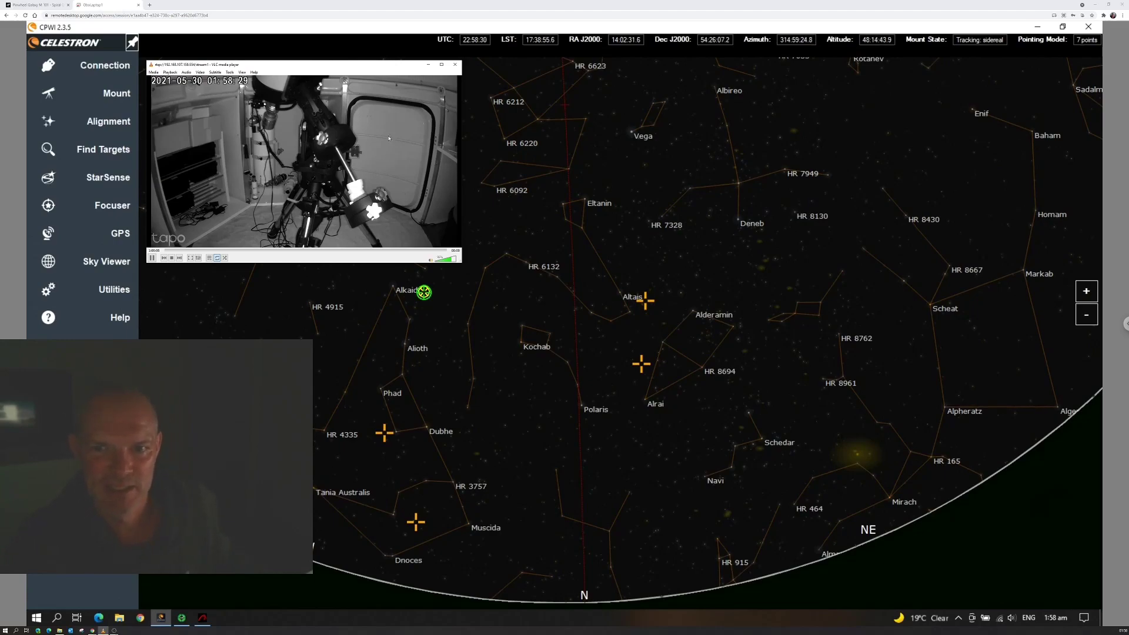
Hide the VLC camera view and zoom the CPWI sky chart out
click(428, 65)
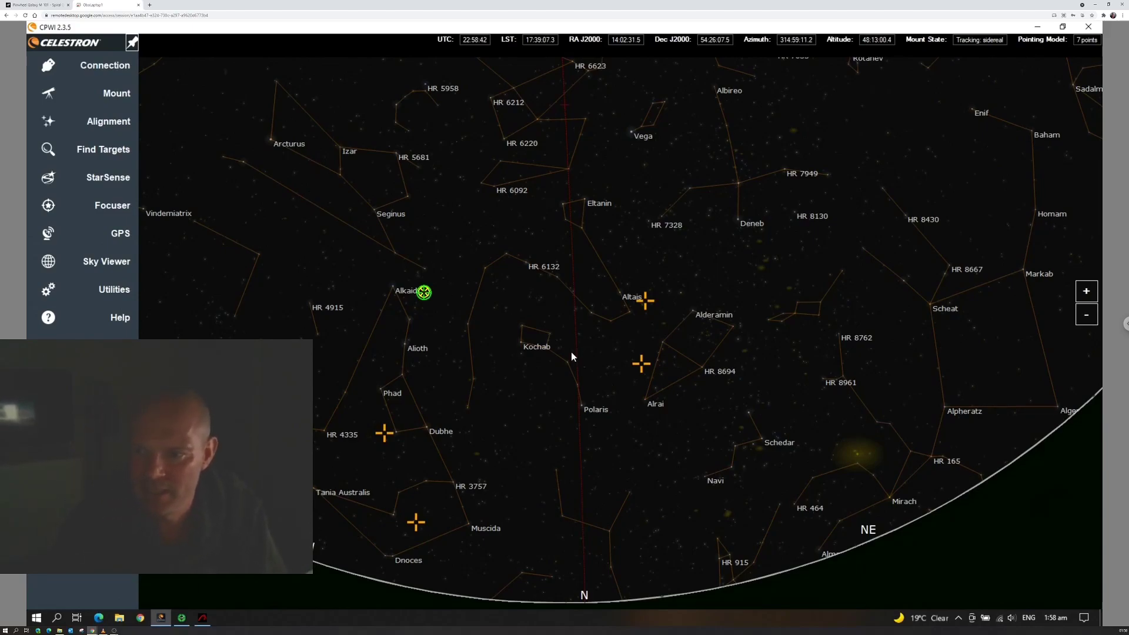
scroll(570, 352, down, 2)
scroll(570, 352, down, 1)
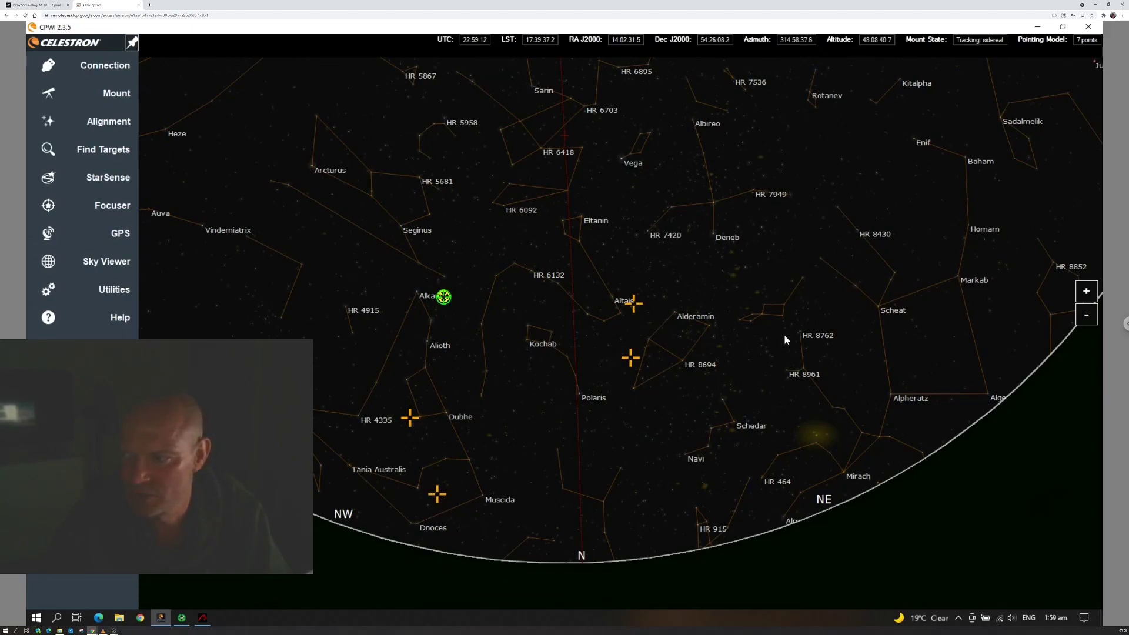
click(1086, 315)
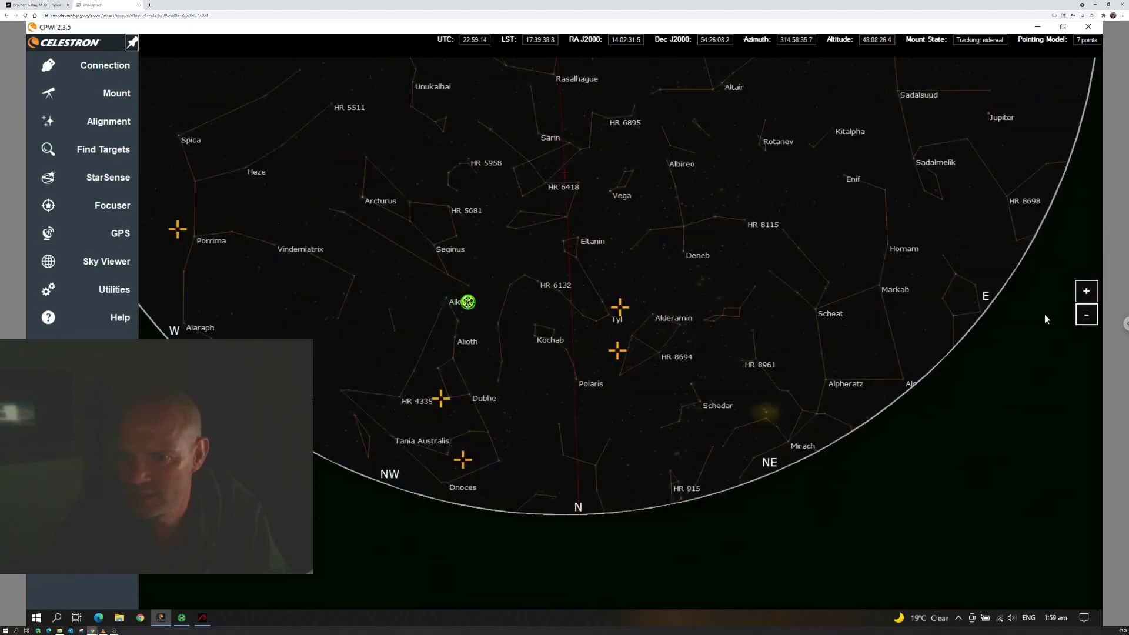
scroll(1044, 320, down, 1)
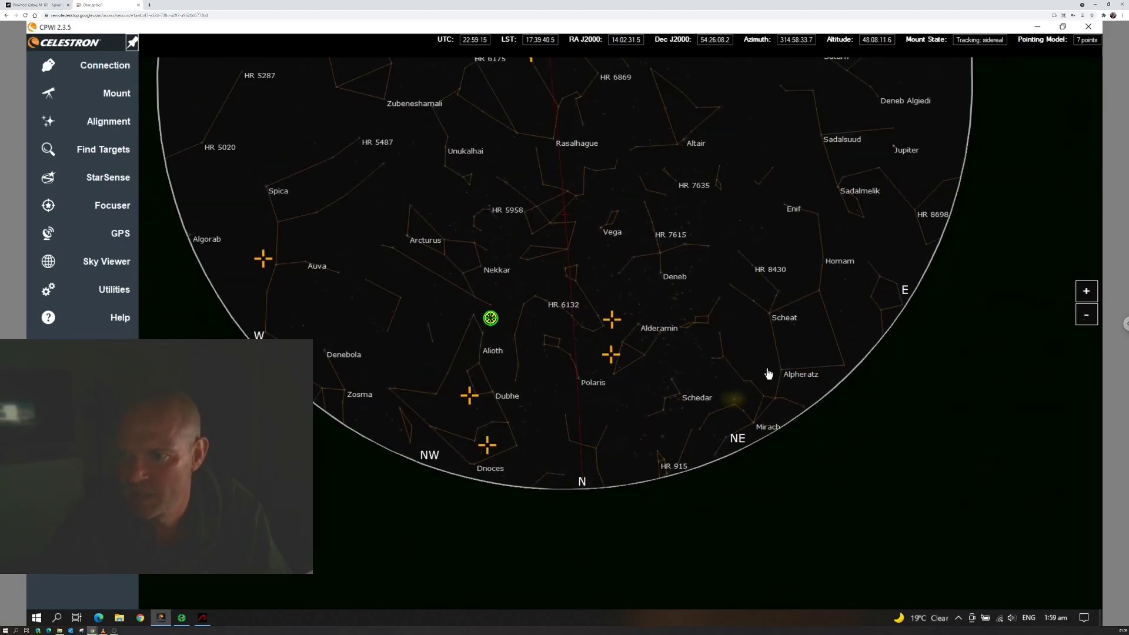
scroll(768, 374, down, 1)
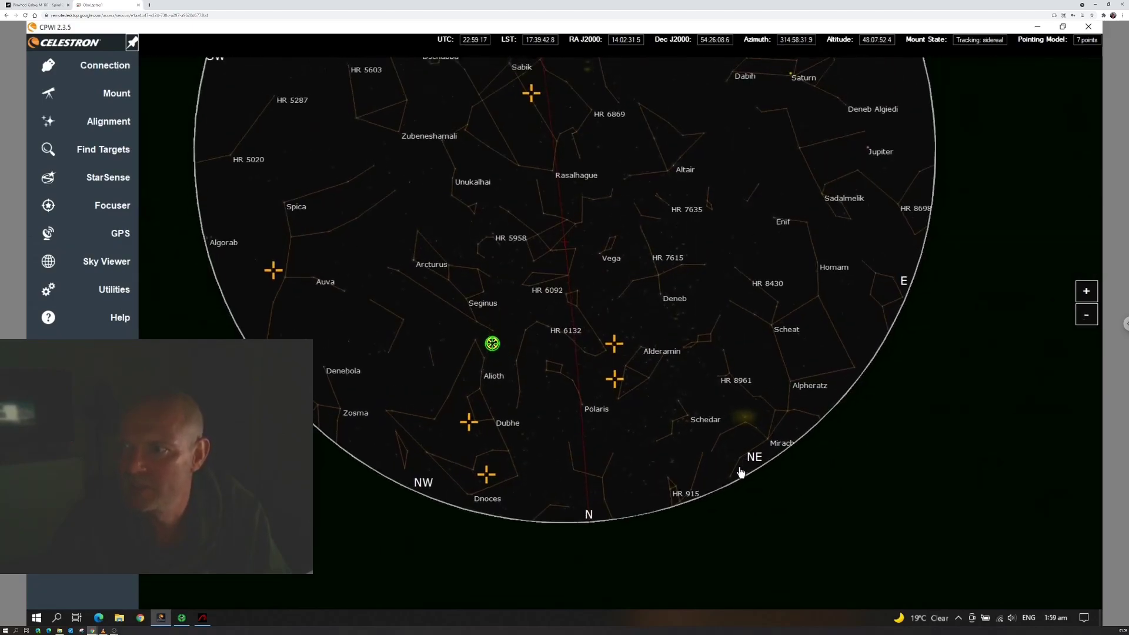
scroll(741, 473, down, 3)
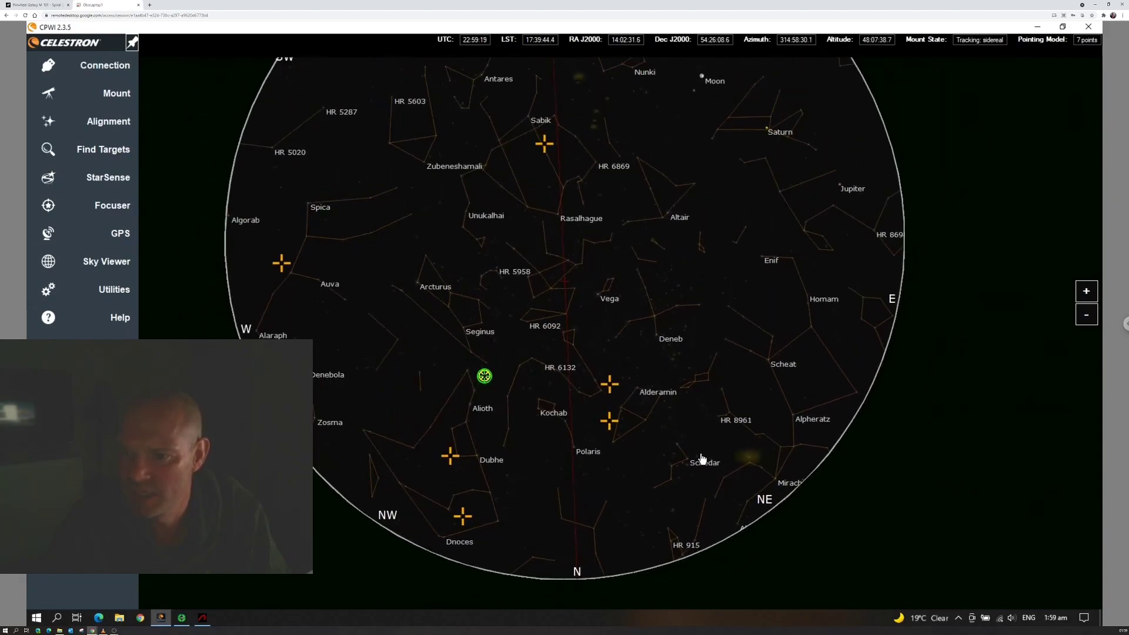
Zoom the chart back in and pan north to the Alkaid marker, then bring up PHD2 guiding
scroll(702, 458, up, 3)
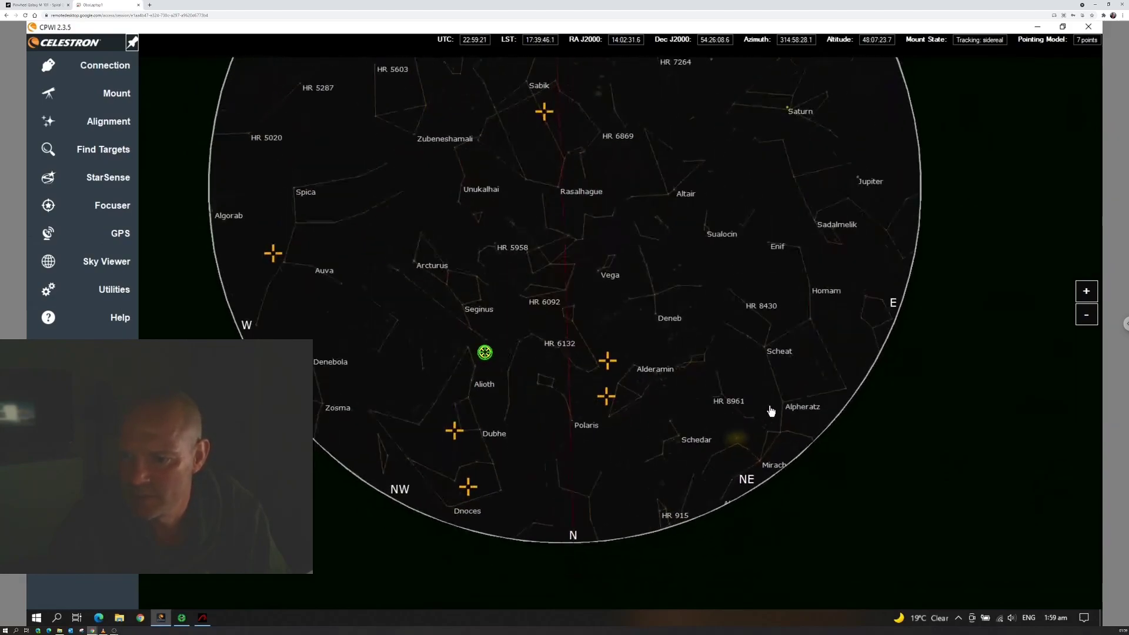
scroll(485, 348, up, 2)
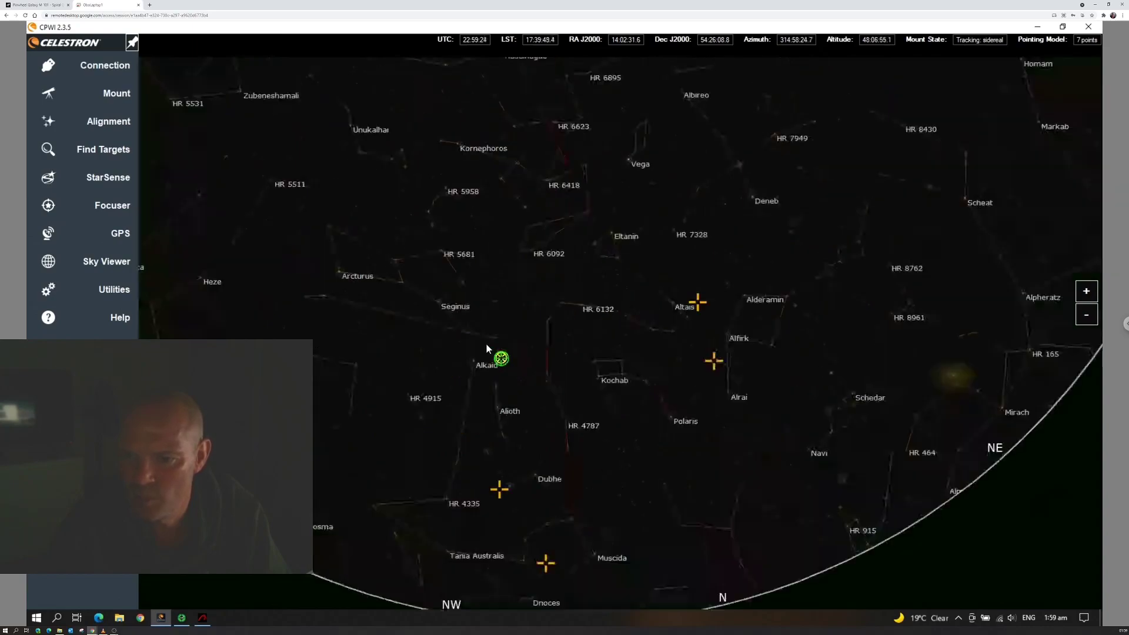
scroll(505, 359, up, 1)
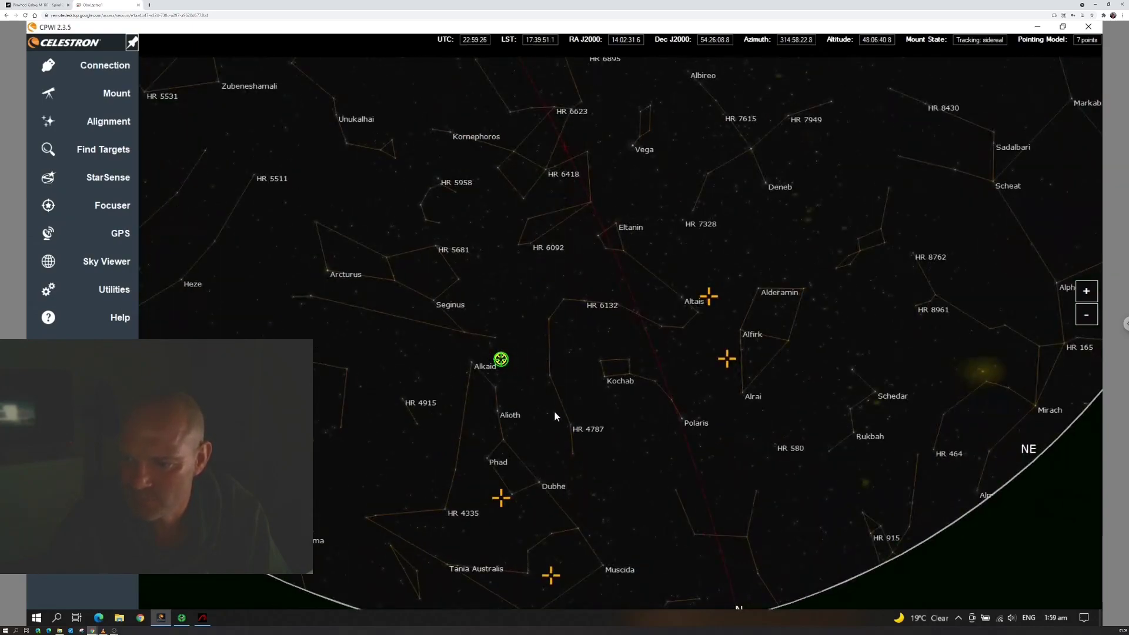
drag(500, 435, 334, 500)
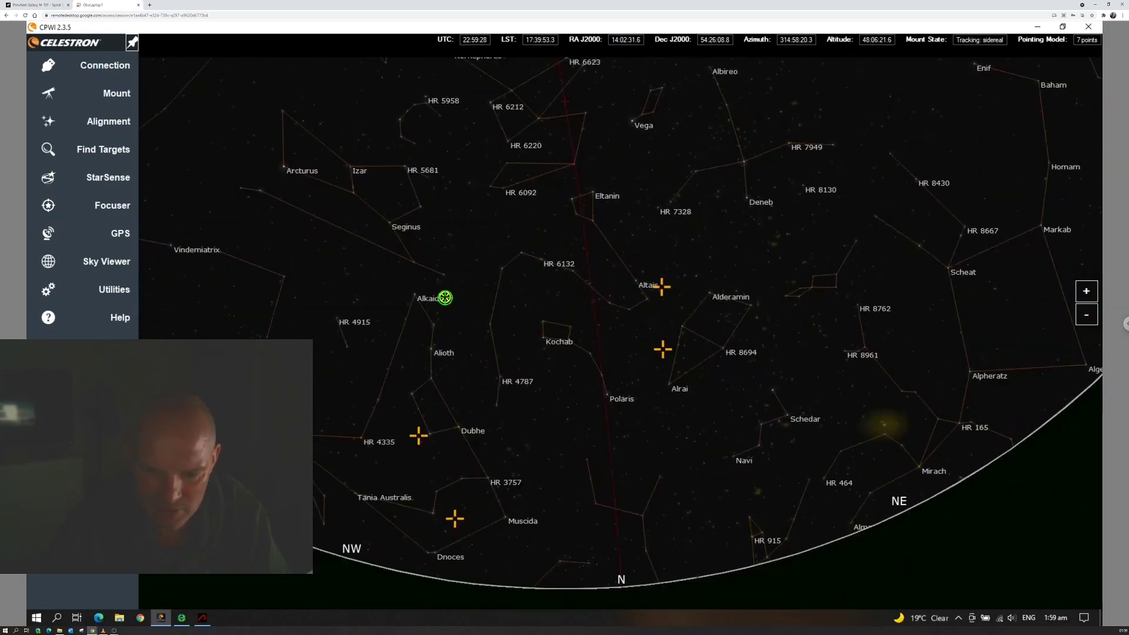
click(179, 622)
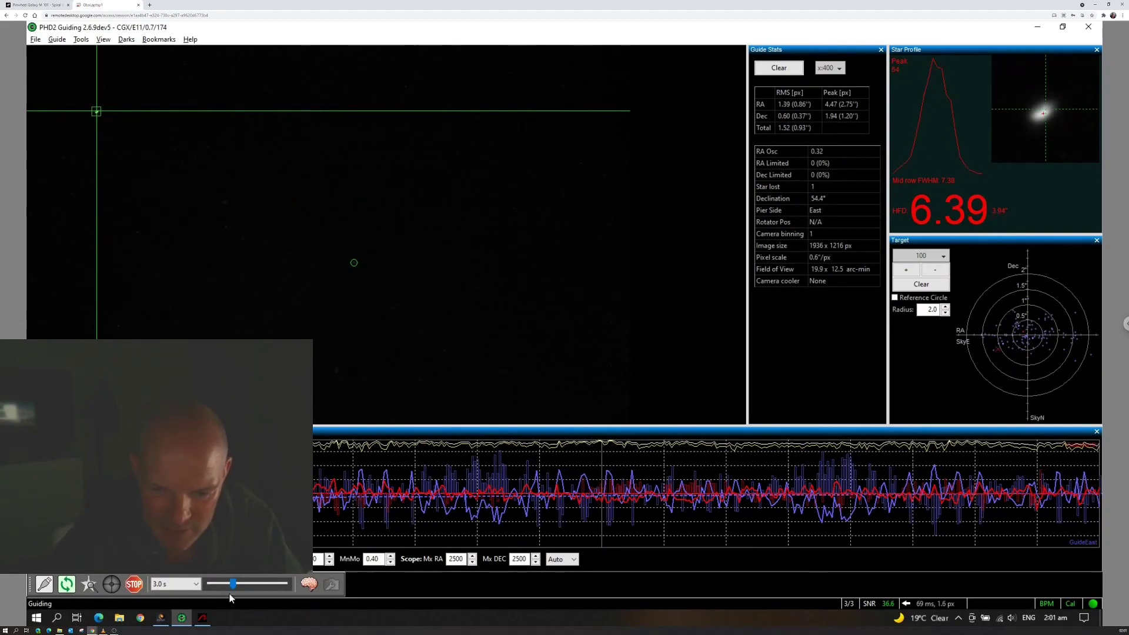
Bring the APT M101 capture session forward, then switch to the Pinwheel Galaxy page
click(202, 619)
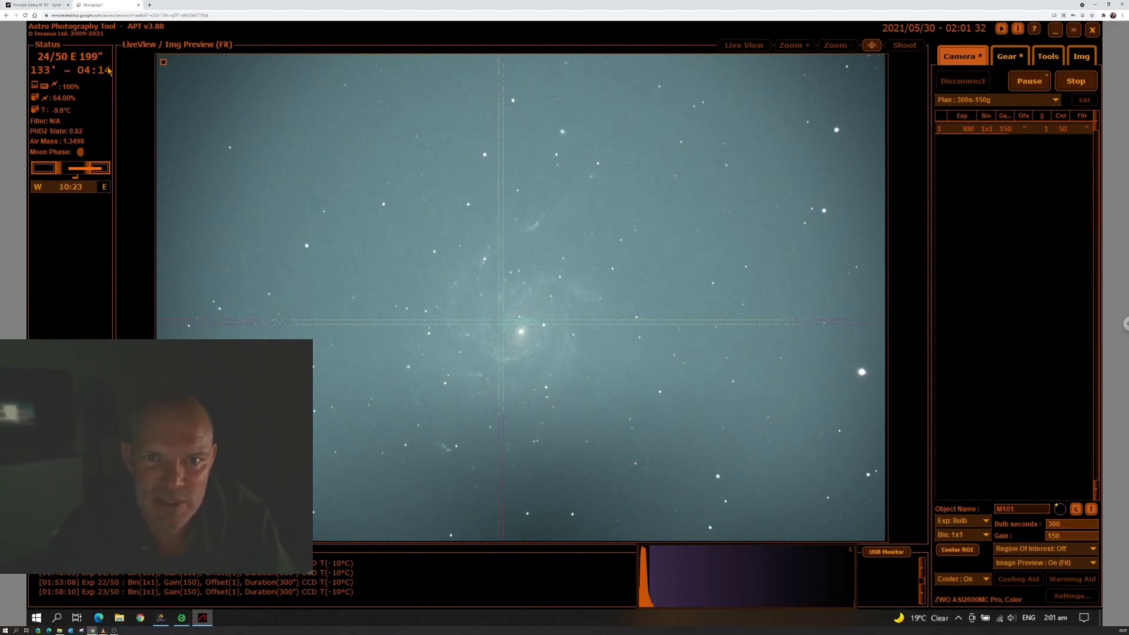
click(39, 8)
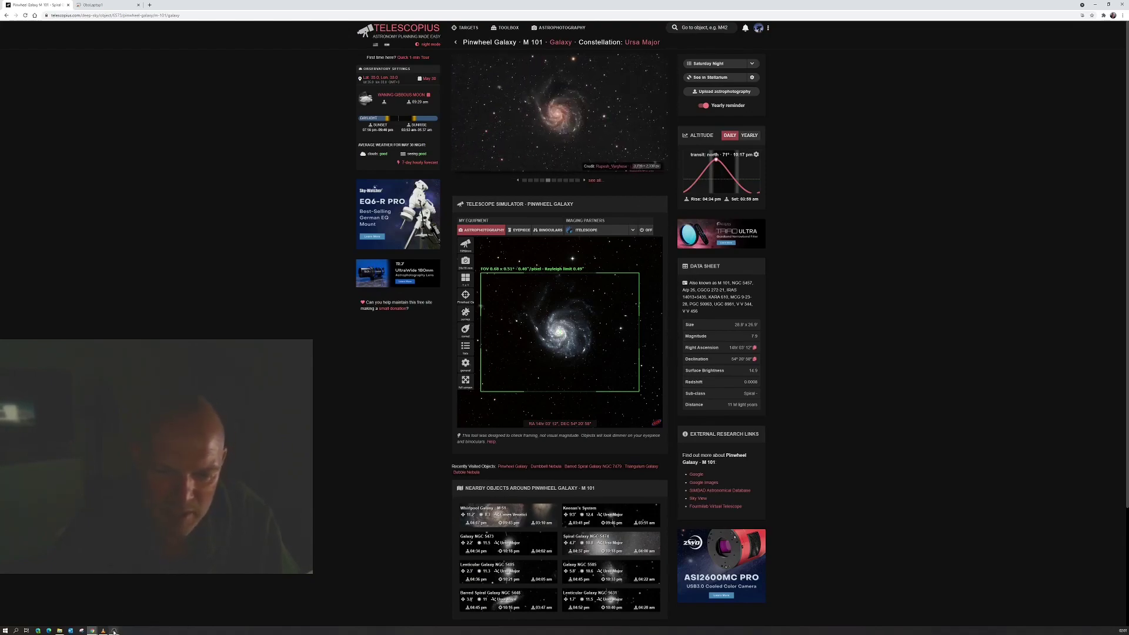
Leave the Telescopius M101 page and return to the remote APT capture session
mouse_move(115, 631)
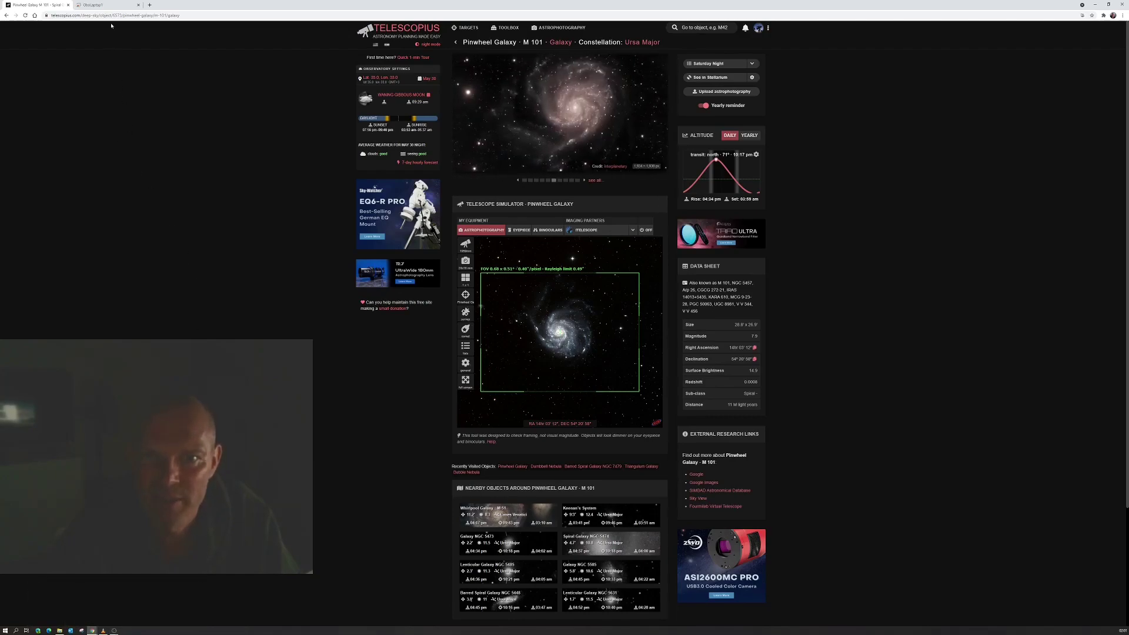
click(108, 5)
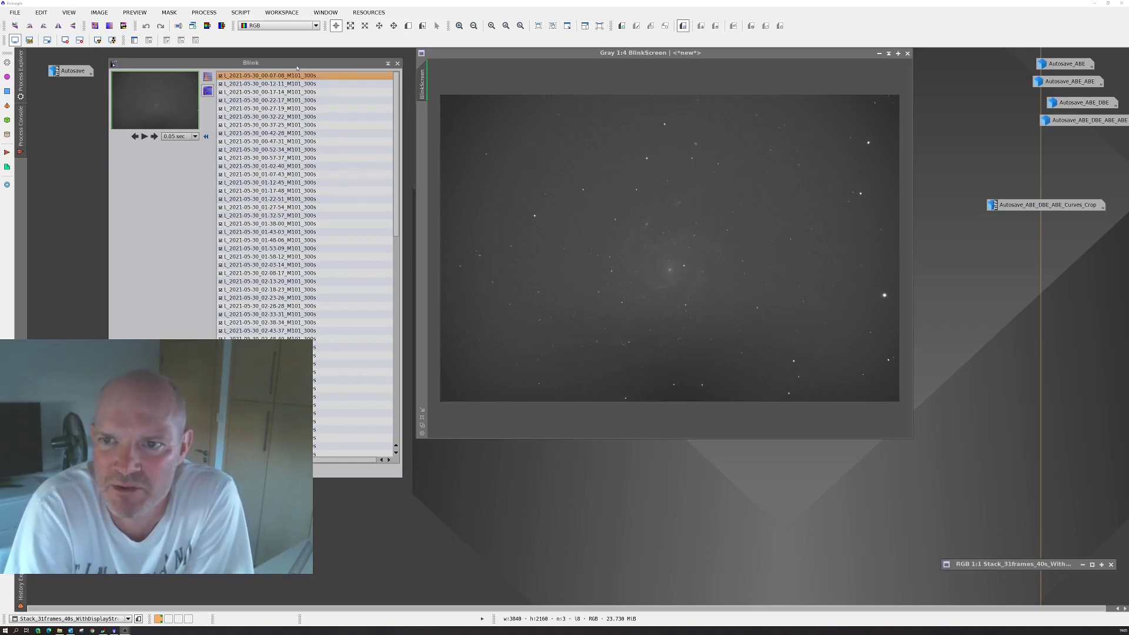
Nudge the Blink window holding the M101 300 s light frames into place
drag(297, 68, 298, 65)
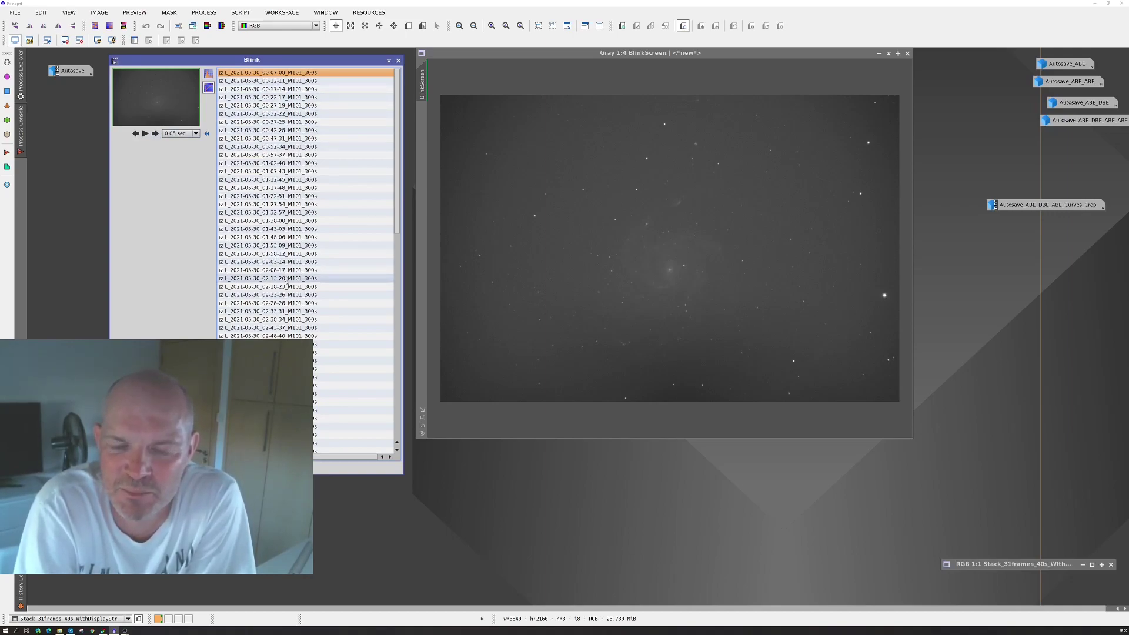
Show the first sub 00-07-08 in Blink, step to the next frame, and review the playback delays
scroll(287, 281, down, 4)
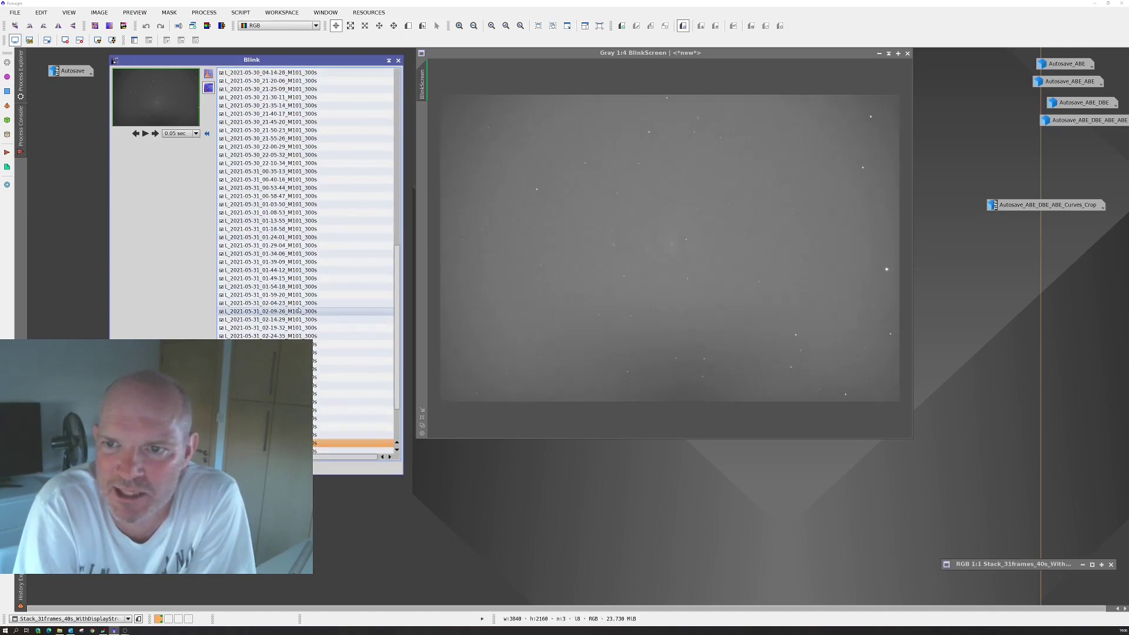
click(397, 74)
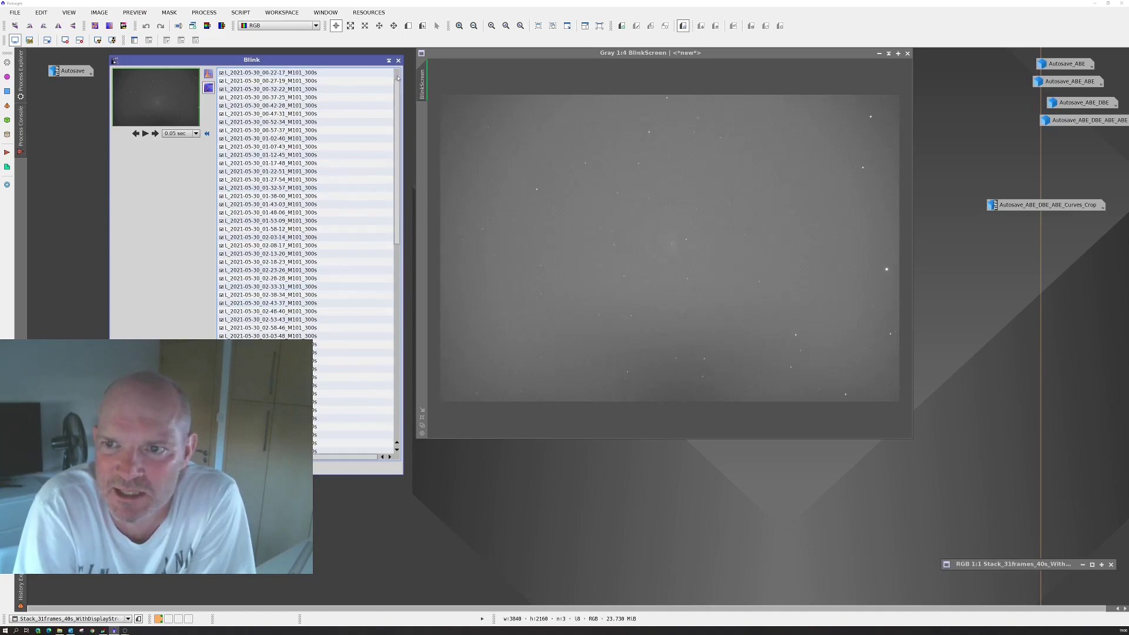
click(382, 72)
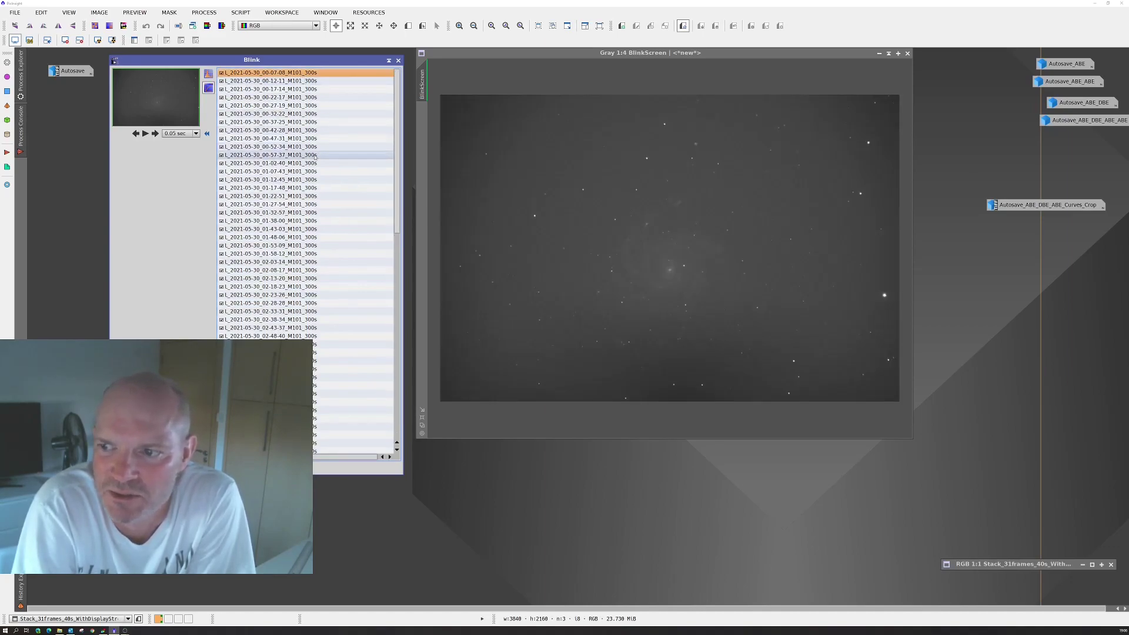
key(Down)
key(Down)
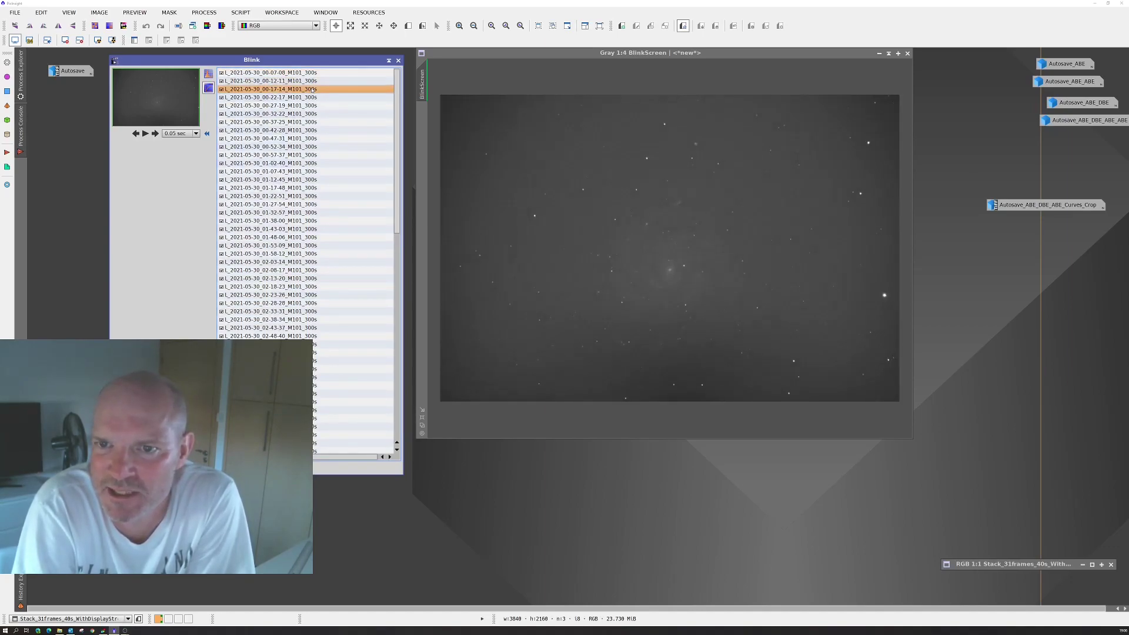
click(184, 133)
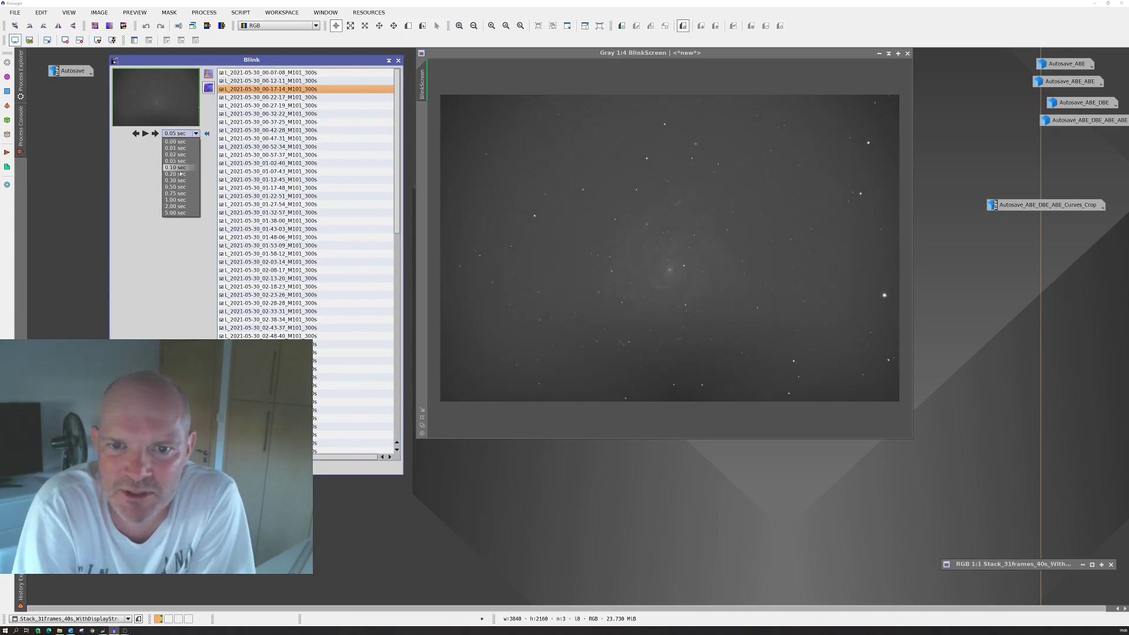
click(145, 134)
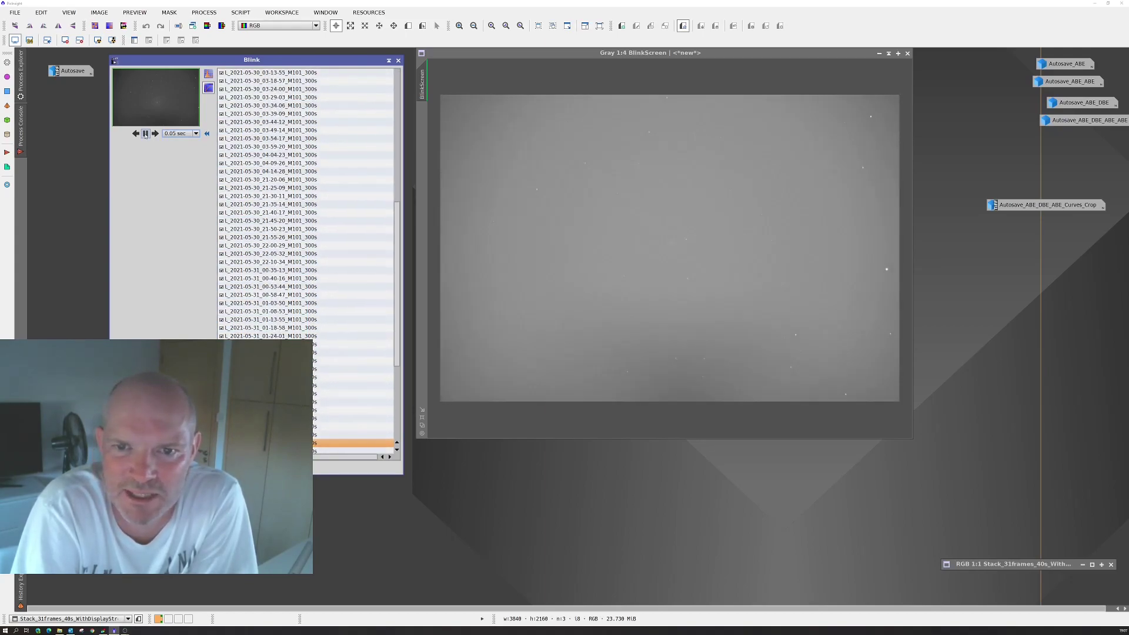
Replay and stop the M101 Blink animation, scroll the frame list, then close Blink and BlinkScreen
click(153, 135)
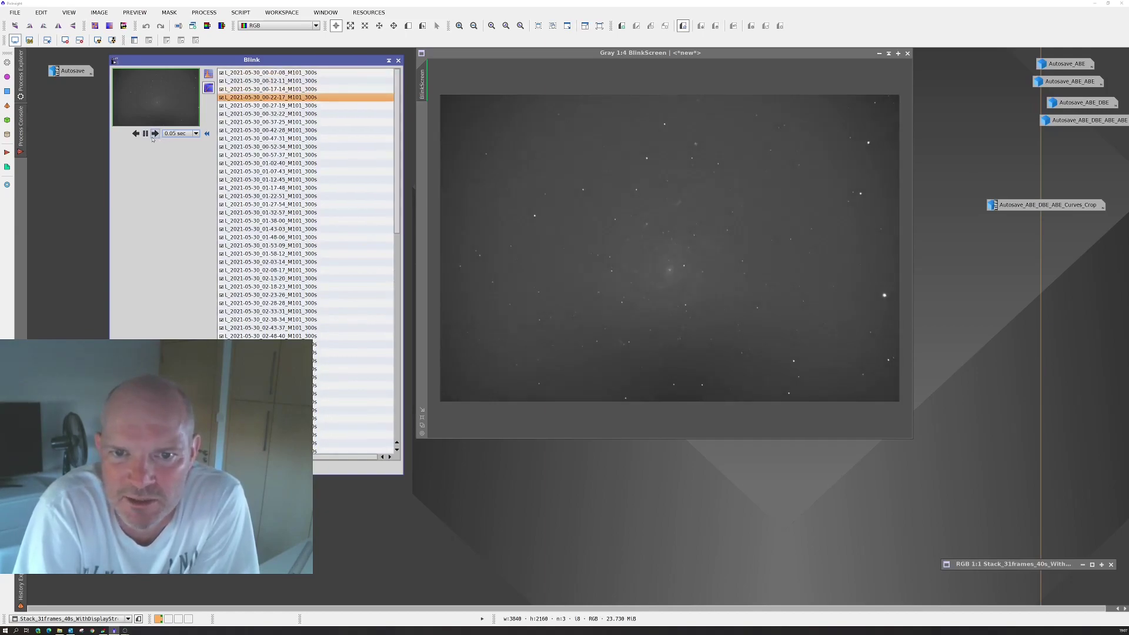
click(146, 134)
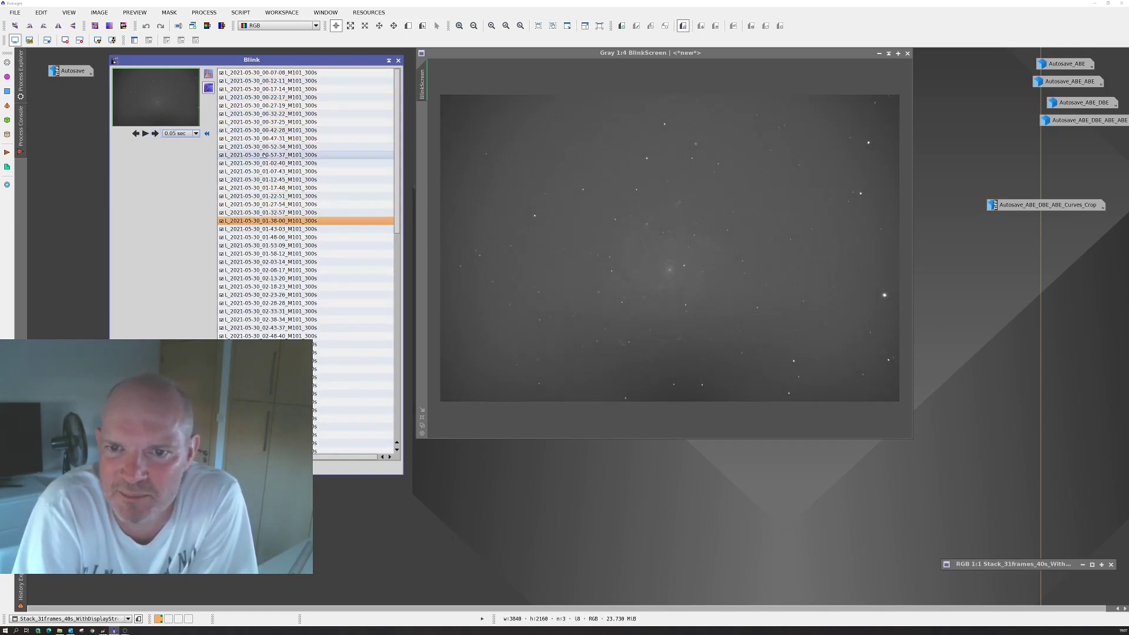
scroll(324, 187, down, 10)
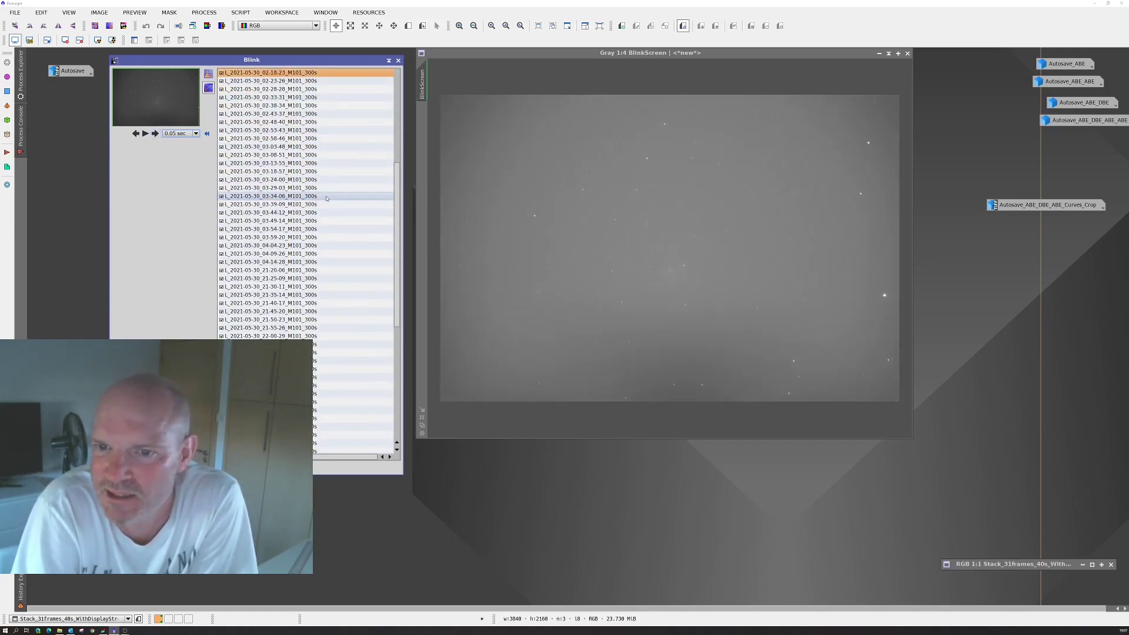
scroll(373, 100, down, 2)
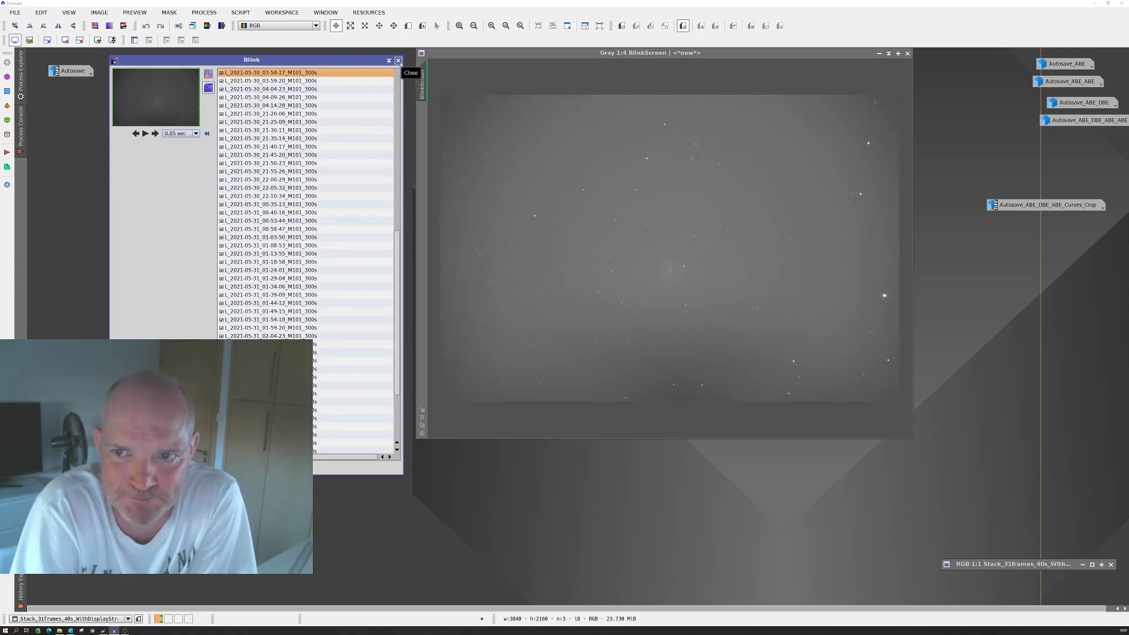
click(399, 61)
click(909, 54)
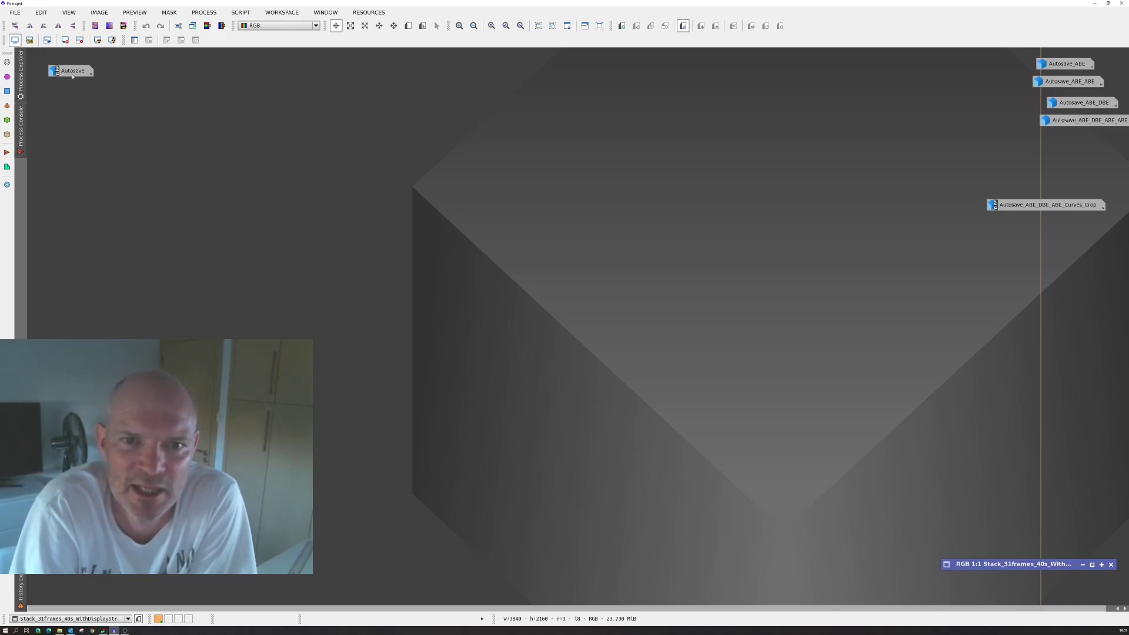
mouse_move(73, 74)
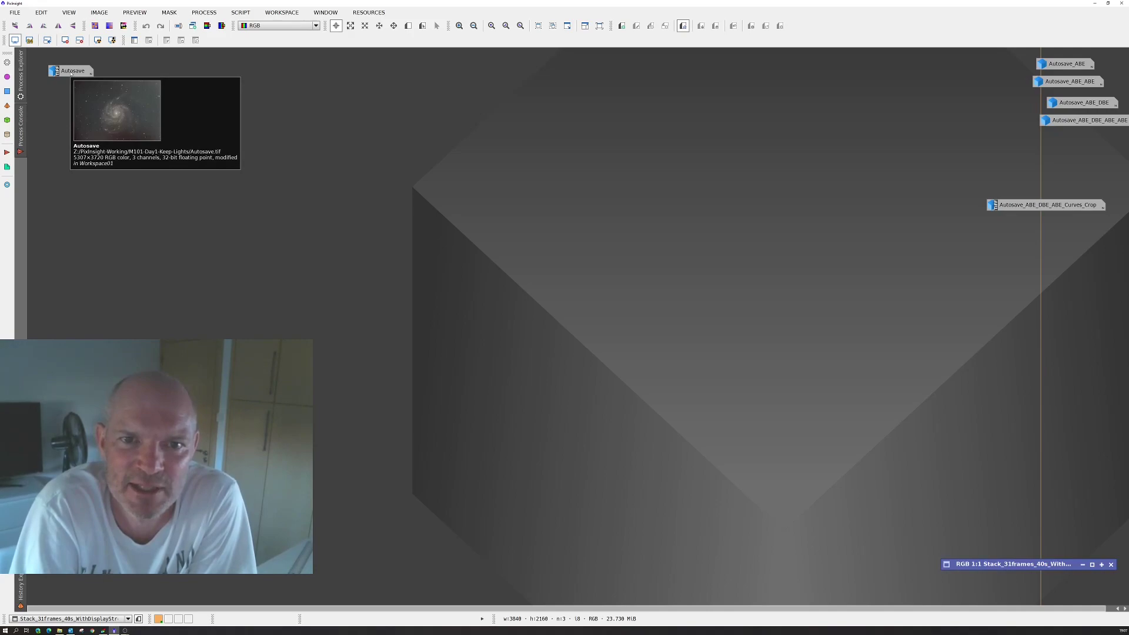
click(71, 73)
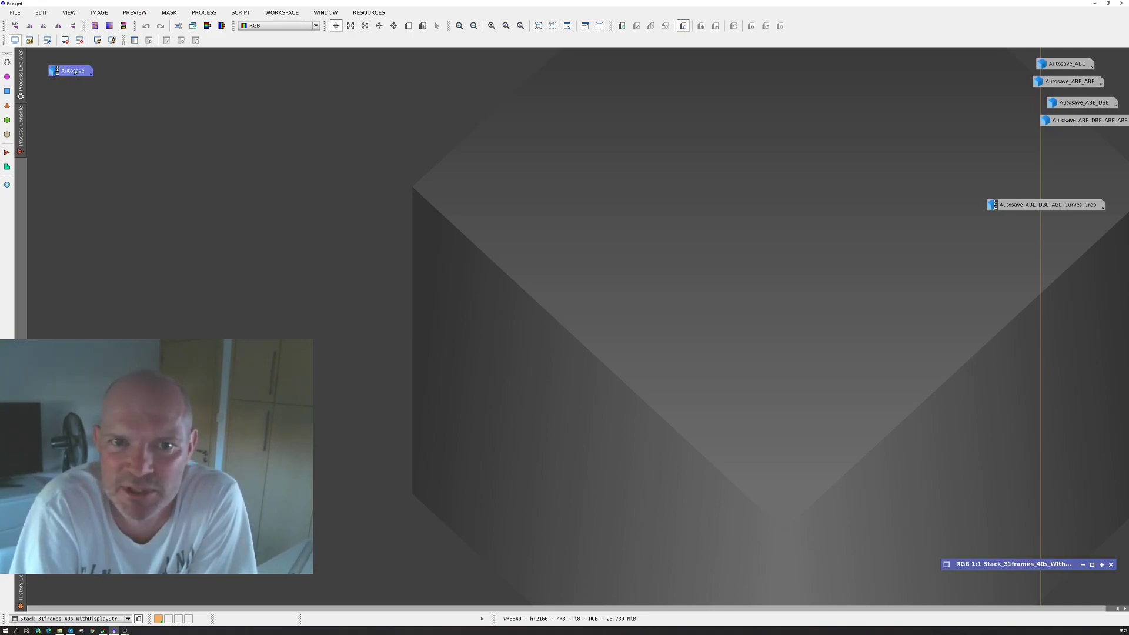
double_click(74, 72)
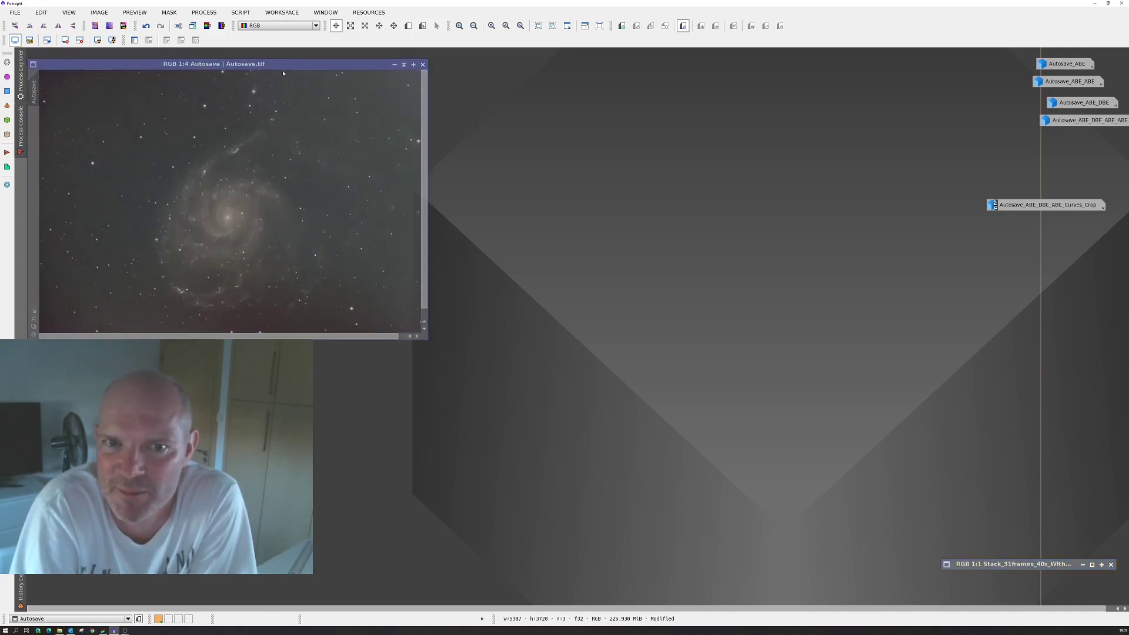
drag(263, 64, 462, 62)
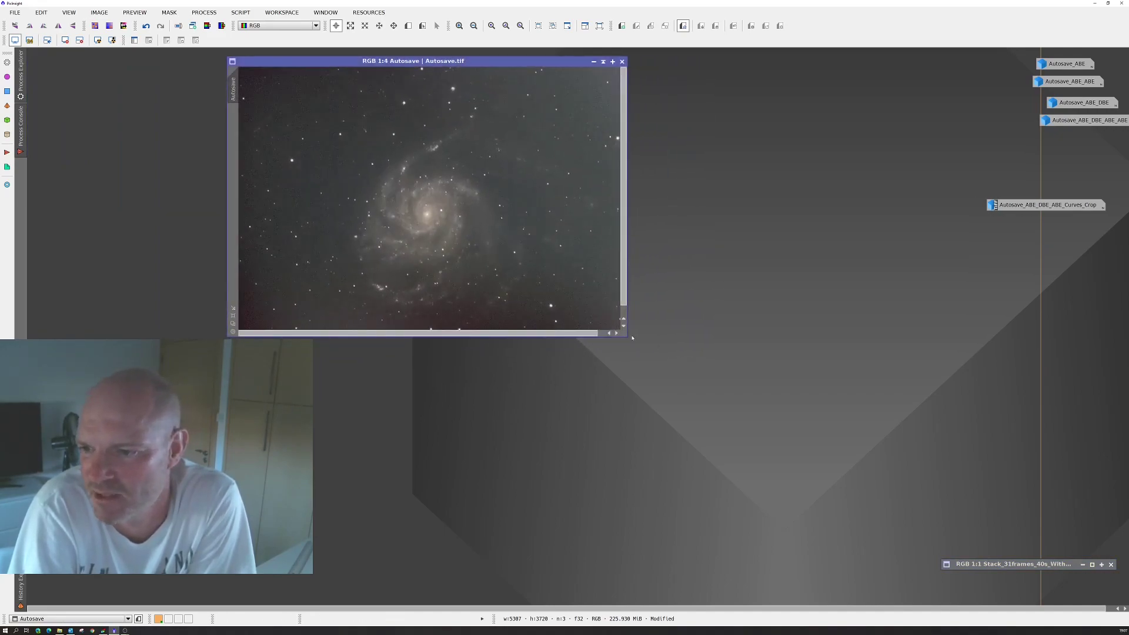
drag(627, 336, 705, 414)
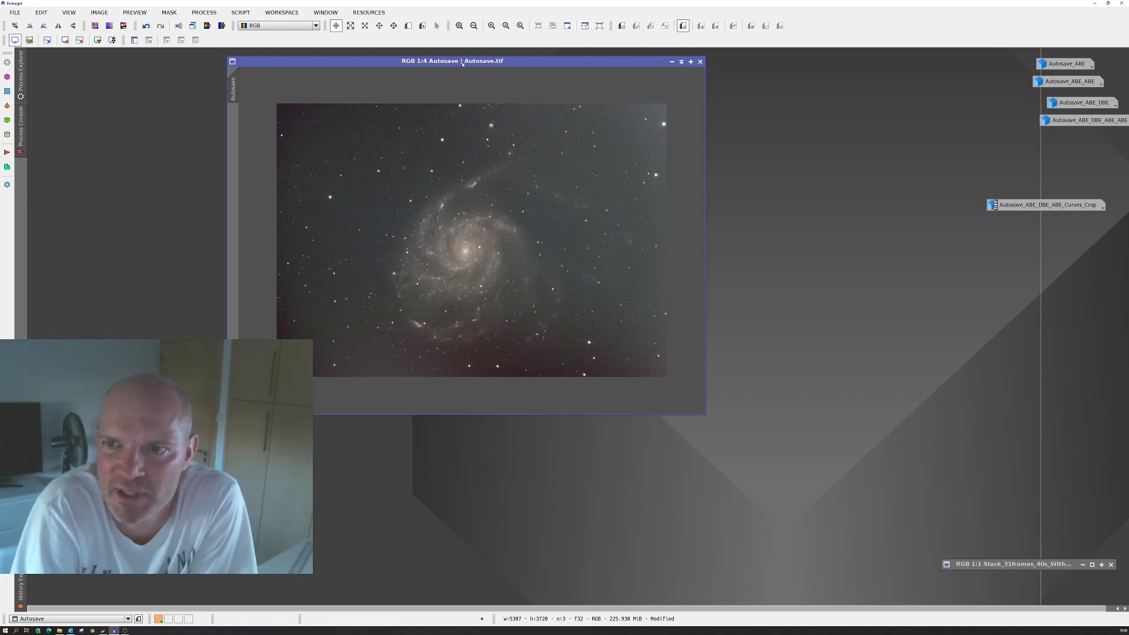
drag(462, 64, 438, 64)
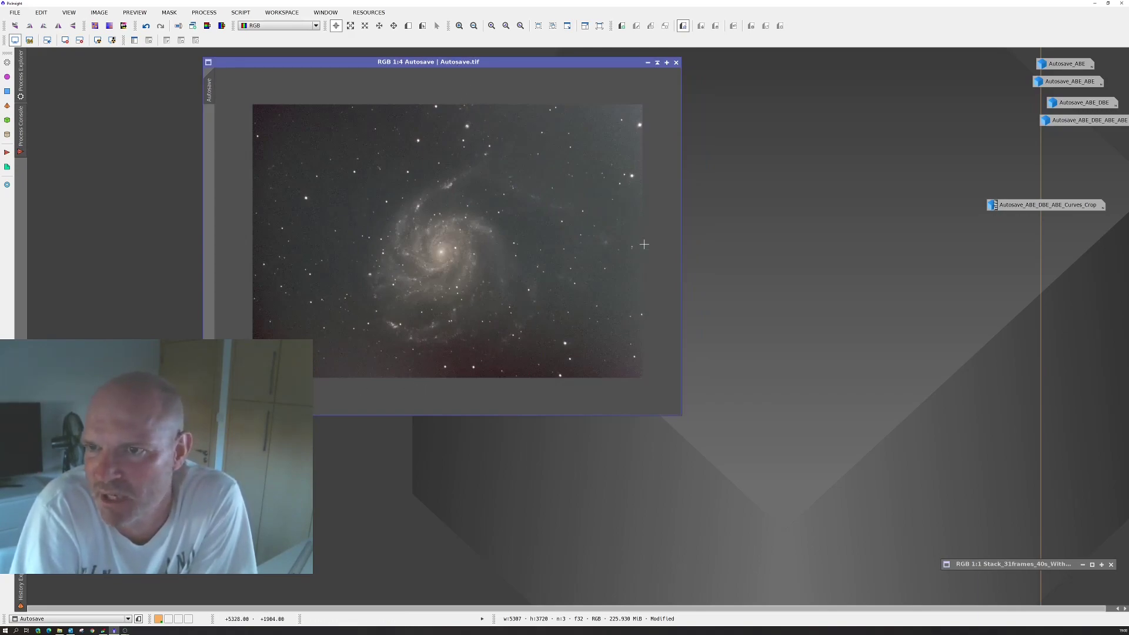
drag(491, 64, 316, 62)
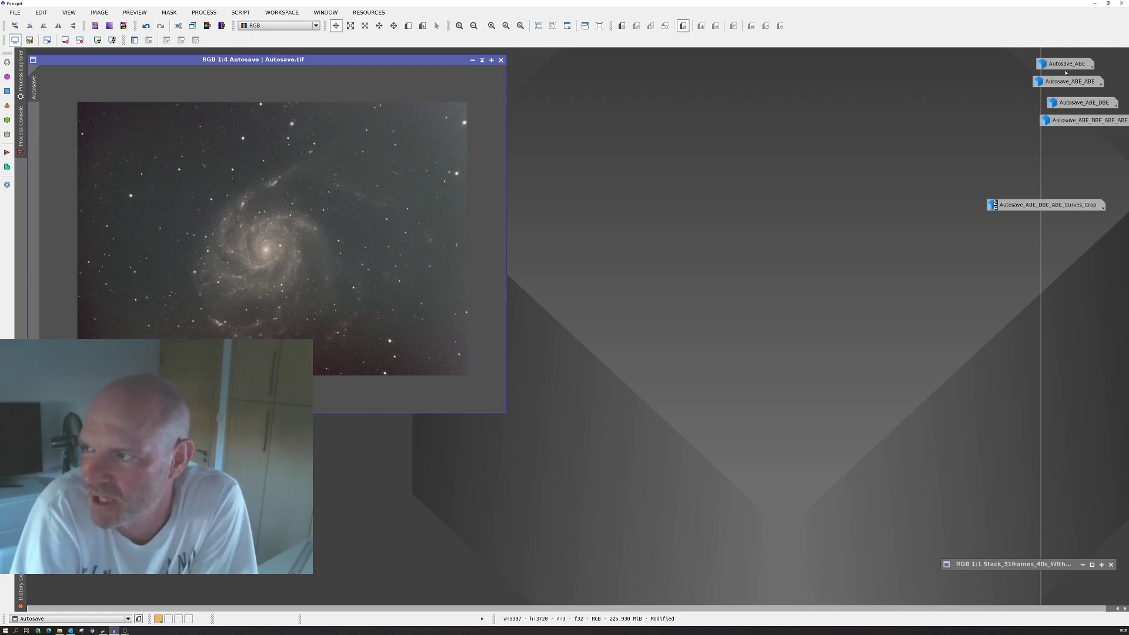
click(1051, 206)
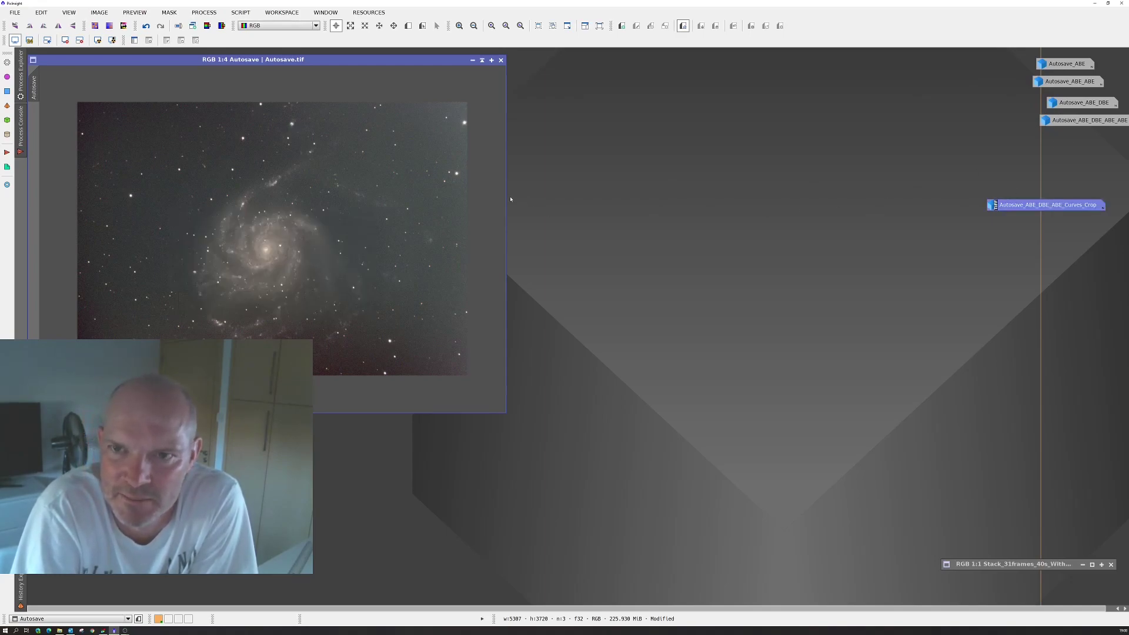
click(241, 13)
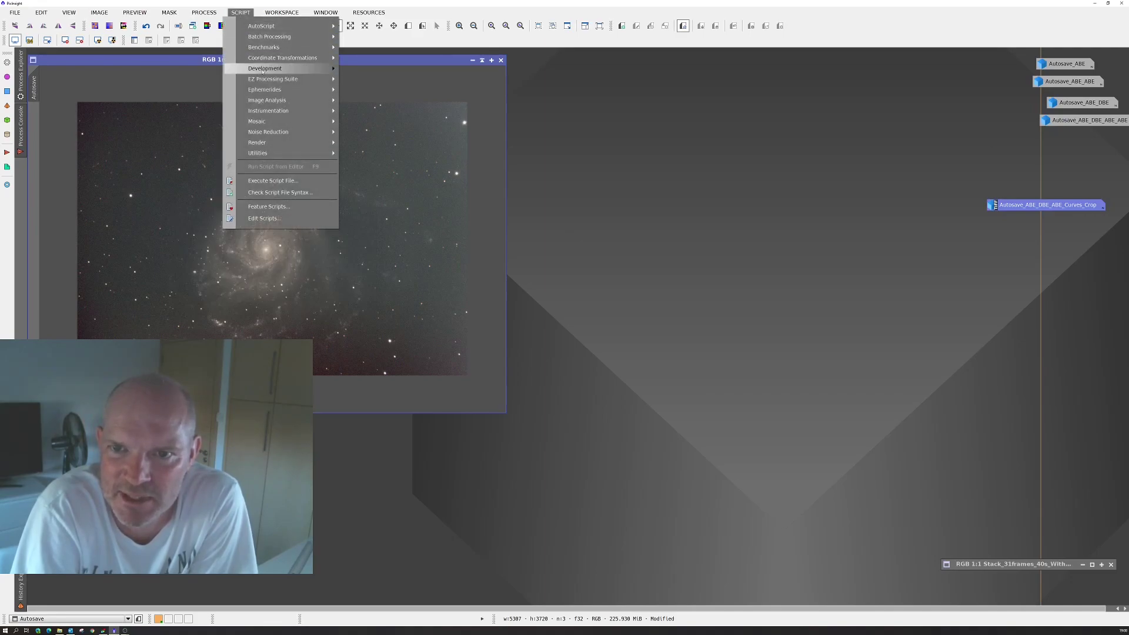
mouse_move(273, 82)
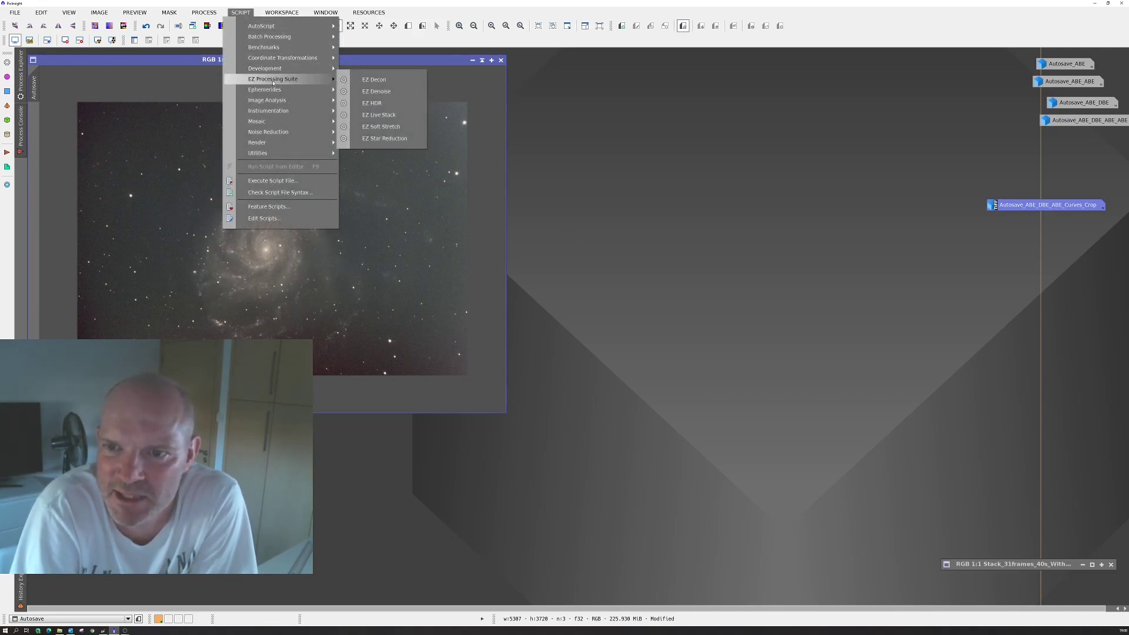
mouse_move(269, 27)
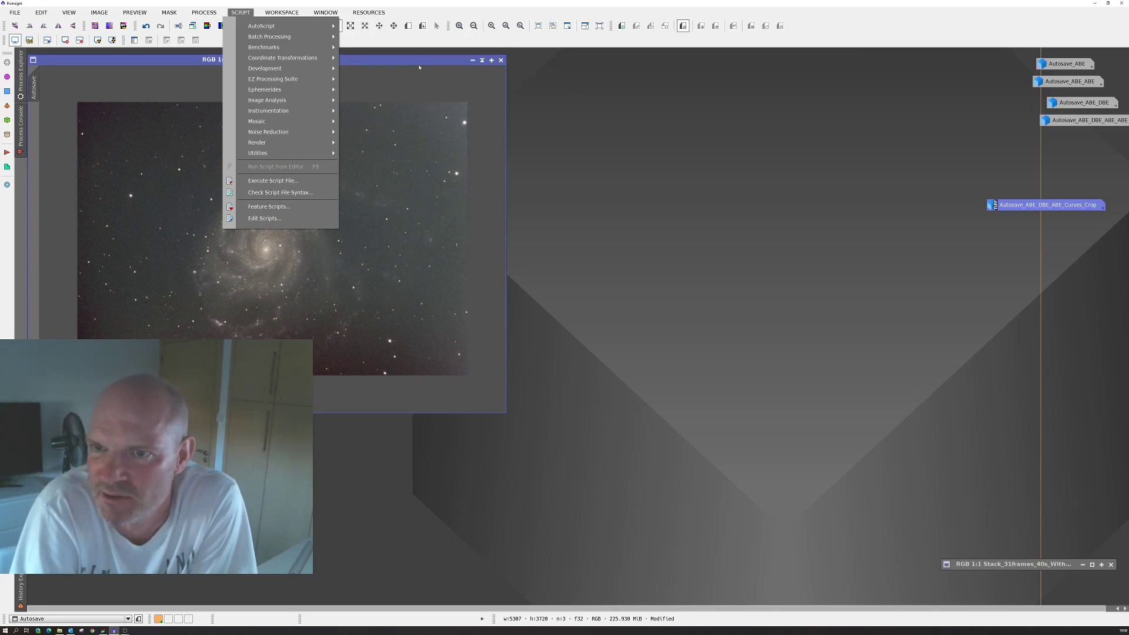
click(419, 66)
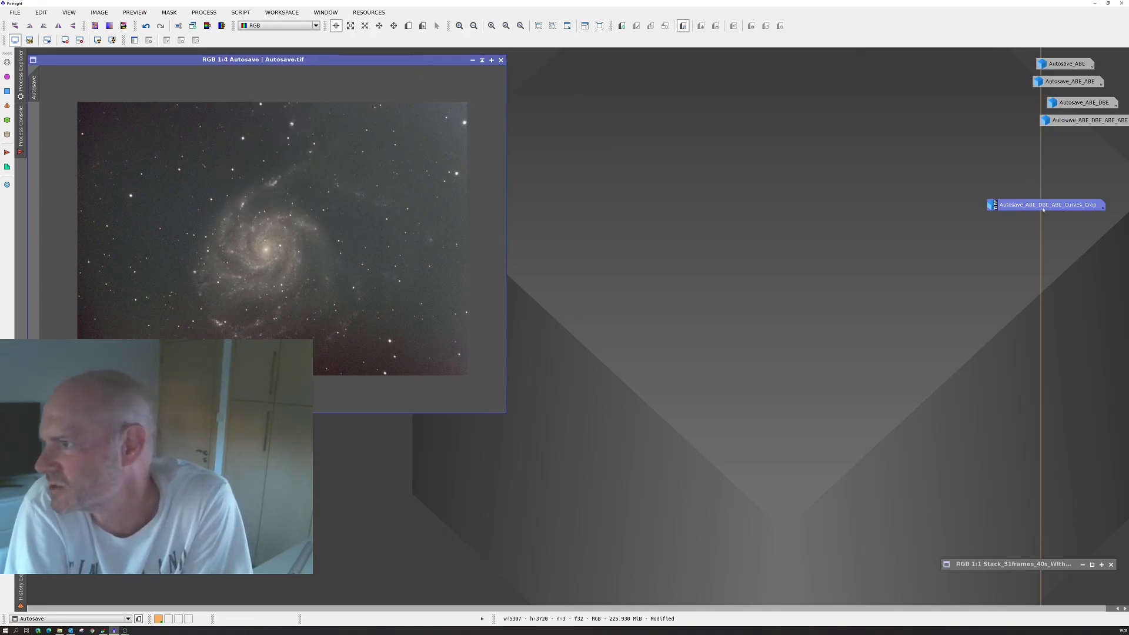
mouse_move(1041, 212)
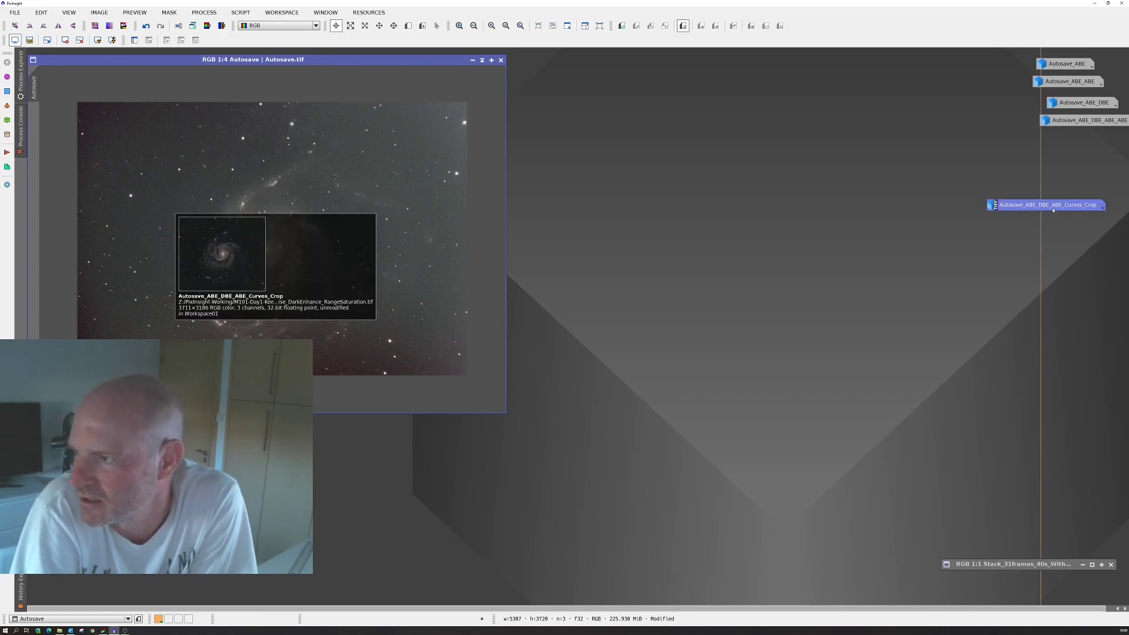
Restore Autosave_ABE_DBE_ABE_Curves_Crop to an enlarged window and shift it left of the shaded Stack_31frames
double_click(1052, 206)
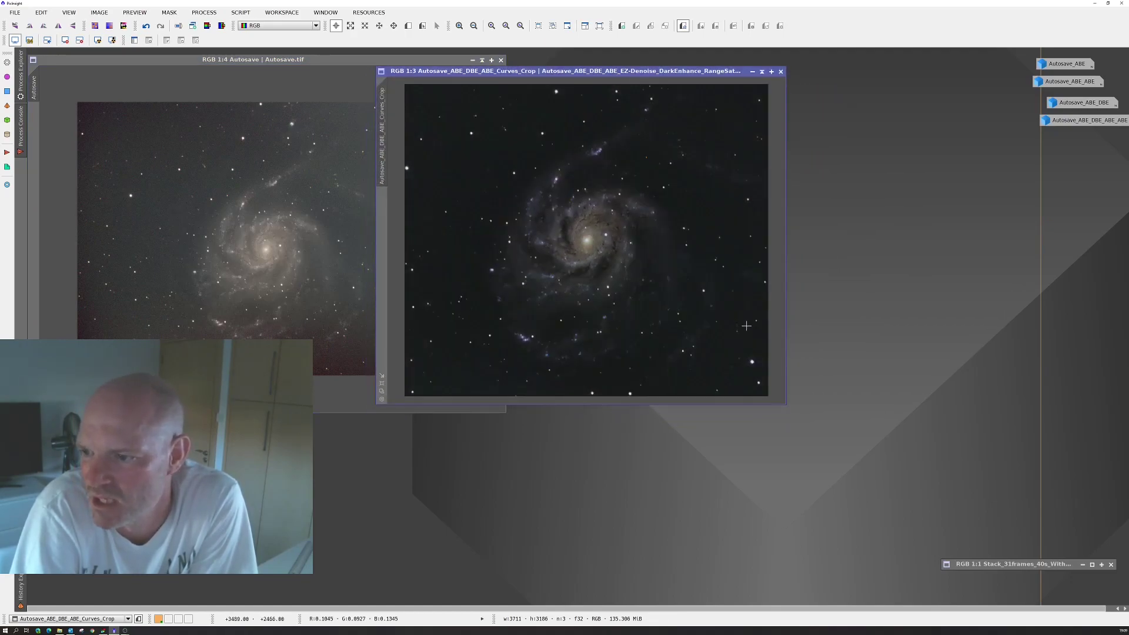
drag(784, 404, 881, 469)
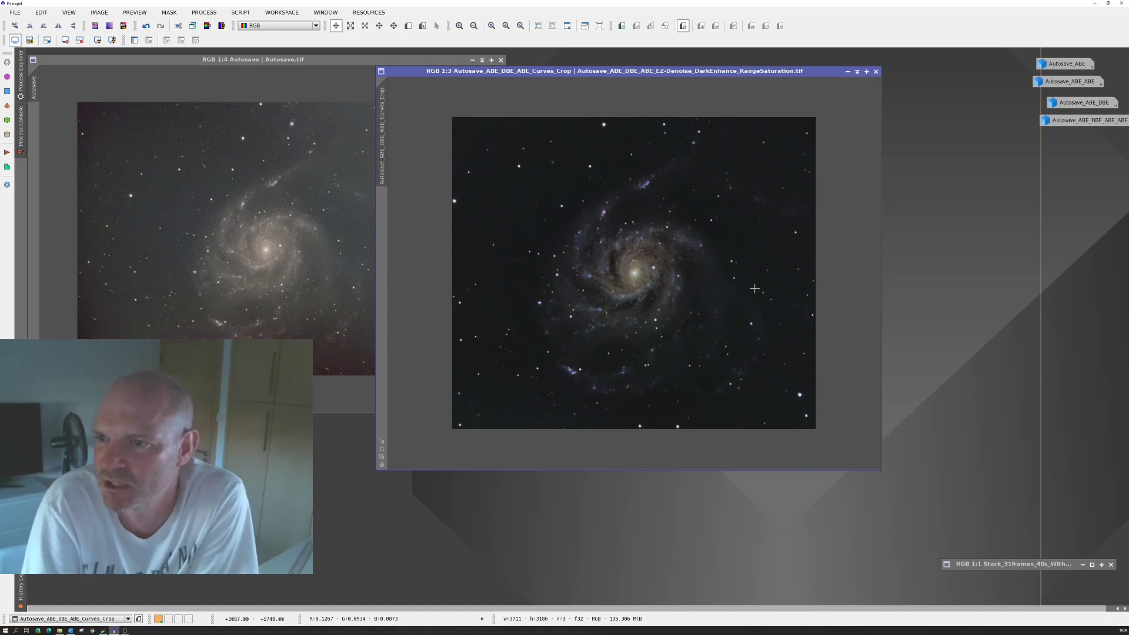
drag(627, 71, 577, 60)
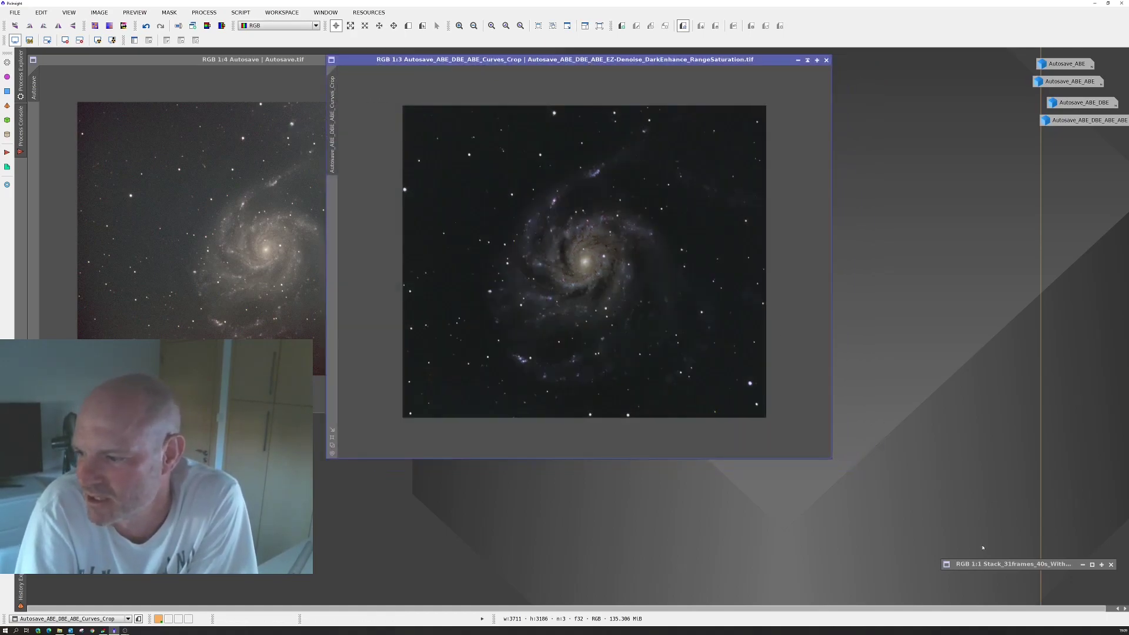
drag(1018, 565, 806, 299)
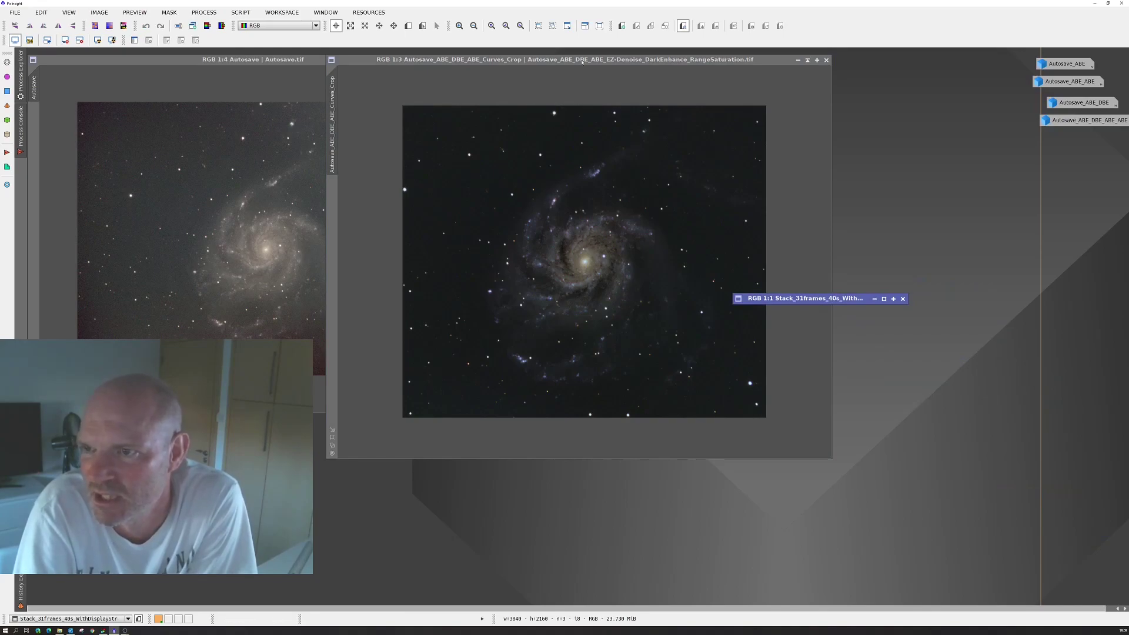
drag(577, 63, 465, 64)
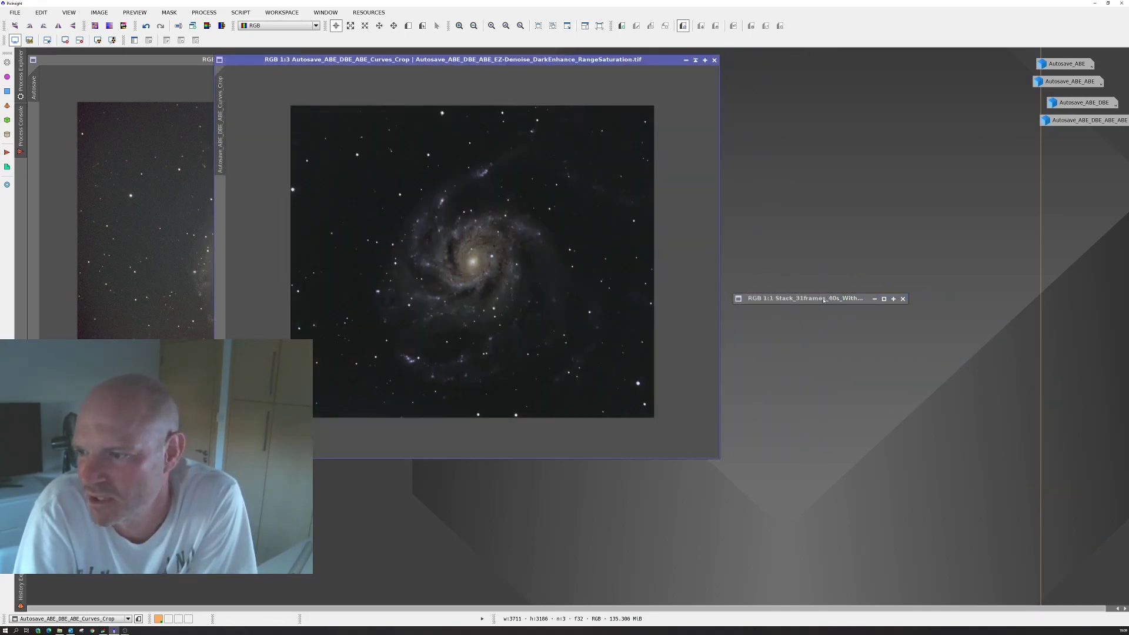
Unshade the Stack_31frames_40s_WithDisplayStretch_processed image, move it right and enlarge its window
drag(821, 302, 808, 313)
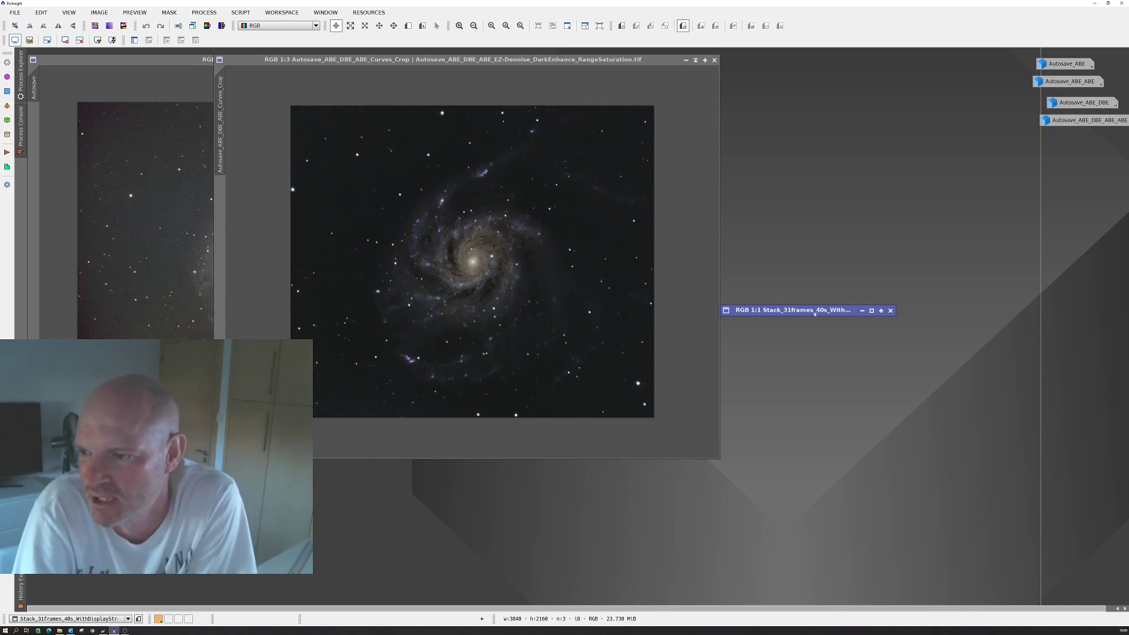
double_click(814, 314)
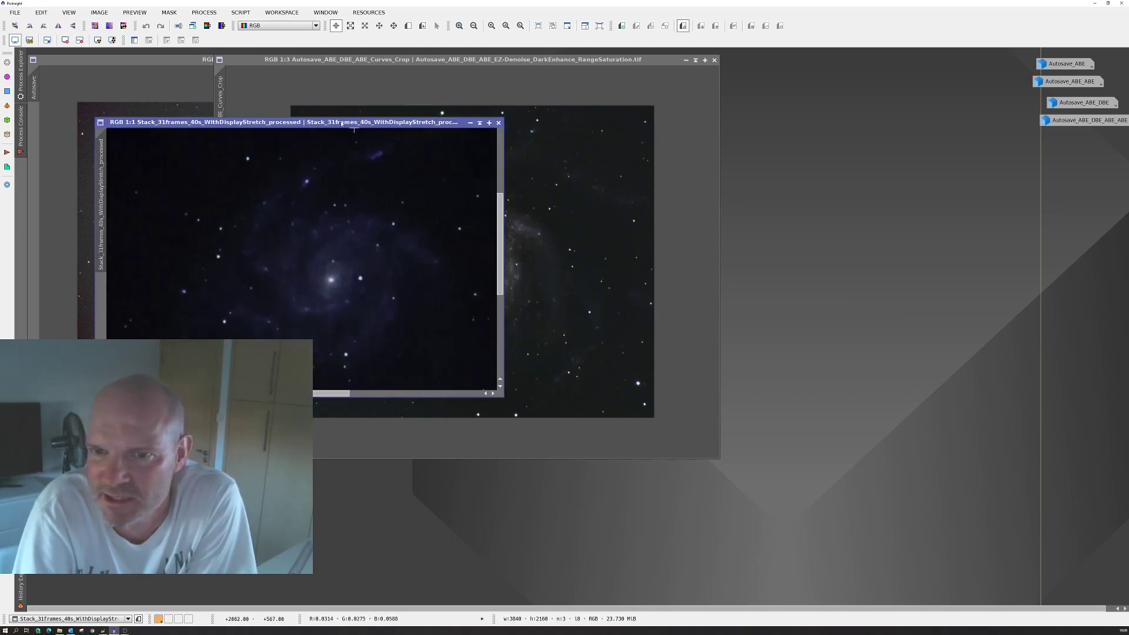
drag(315, 118, 773, 76)
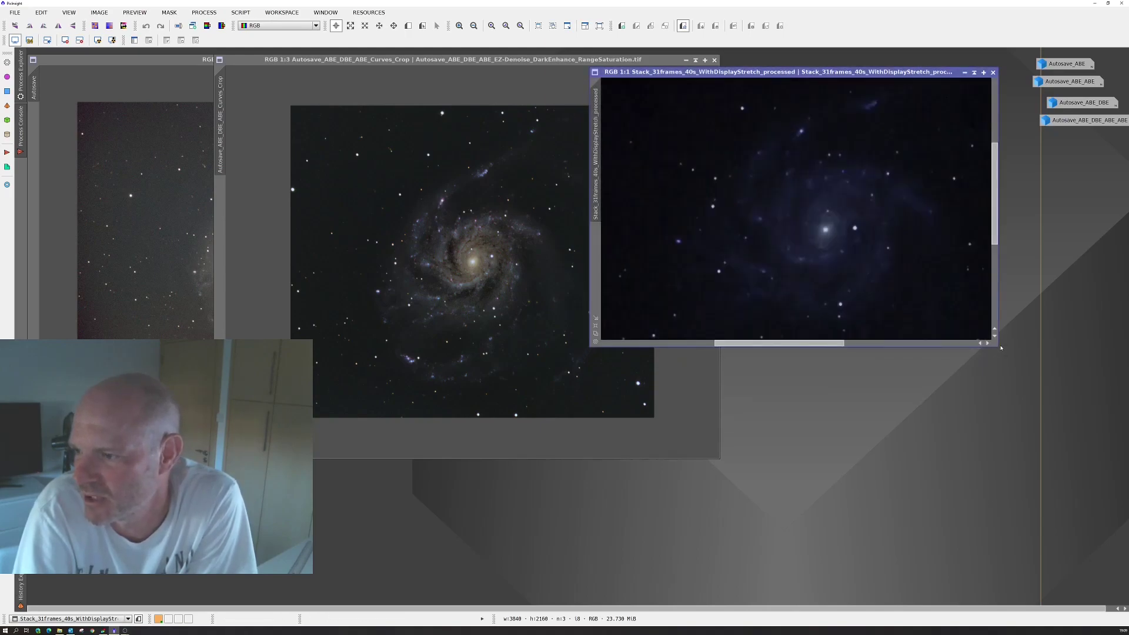
drag(997, 345, 1030, 424)
Alternate the Curves_Crop and older stack images in front to compare them side by side
click(456, 68)
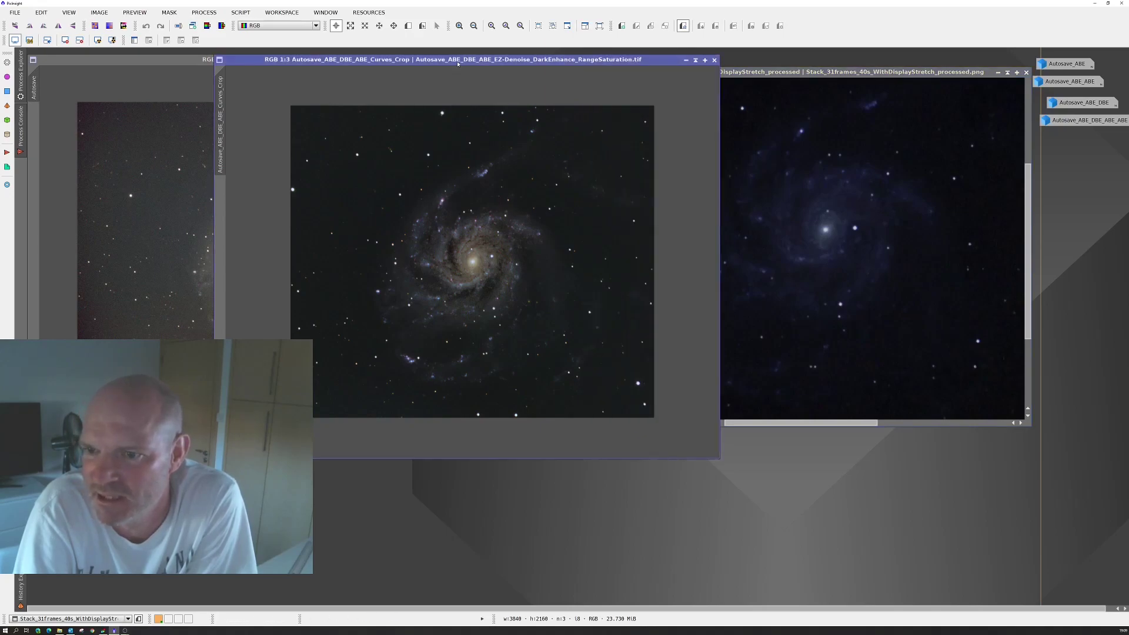
drag(456, 68, 480, 63)
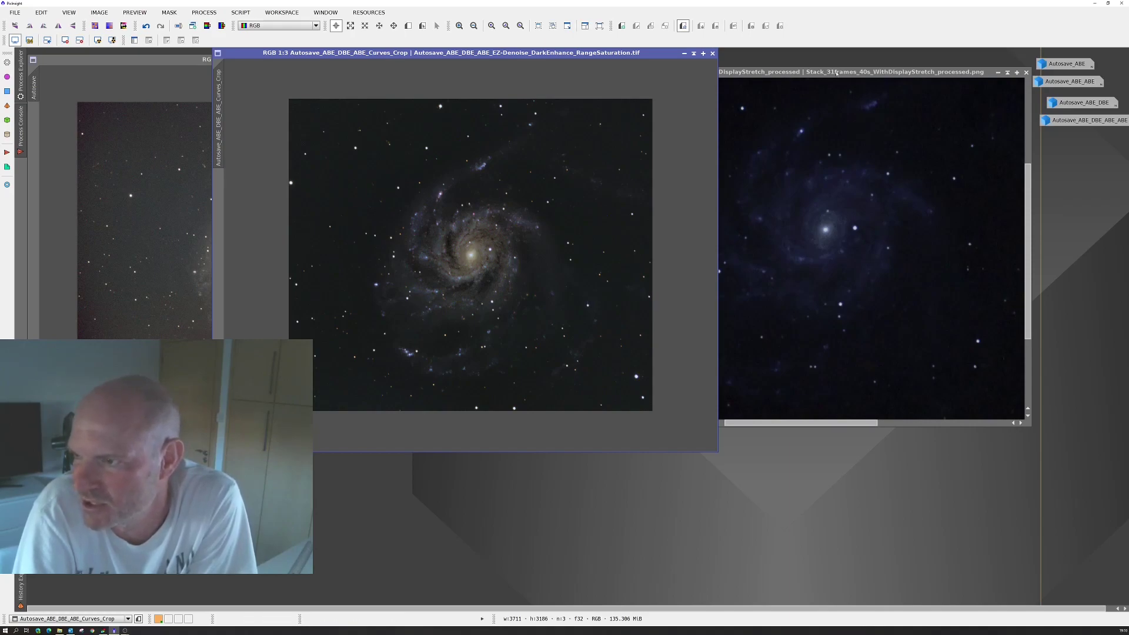
click(835, 72)
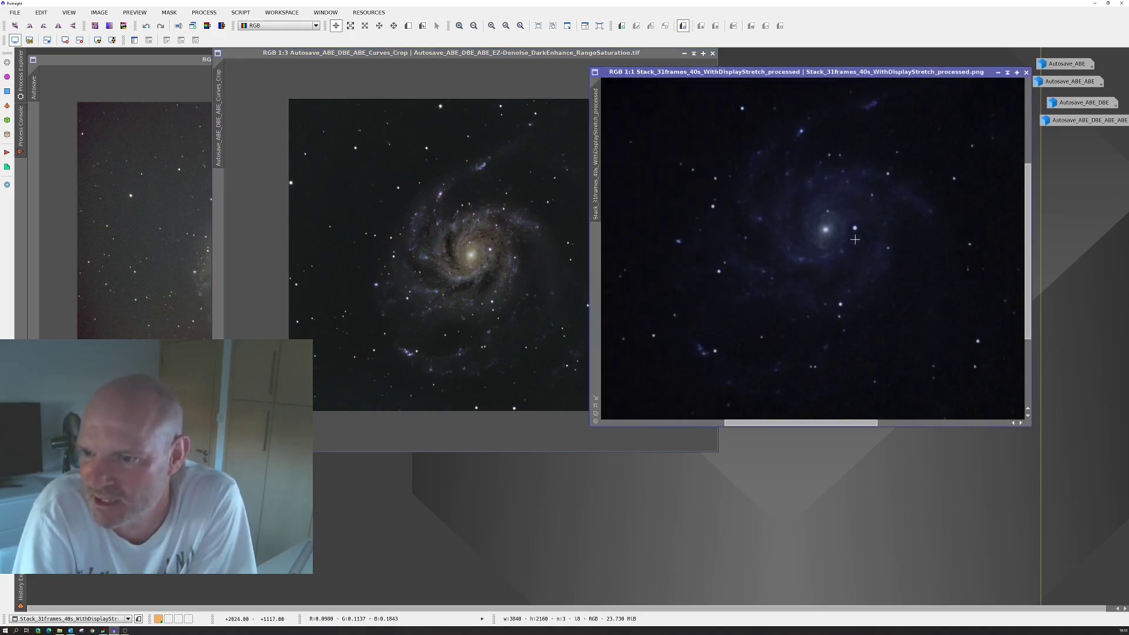
click(560, 152)
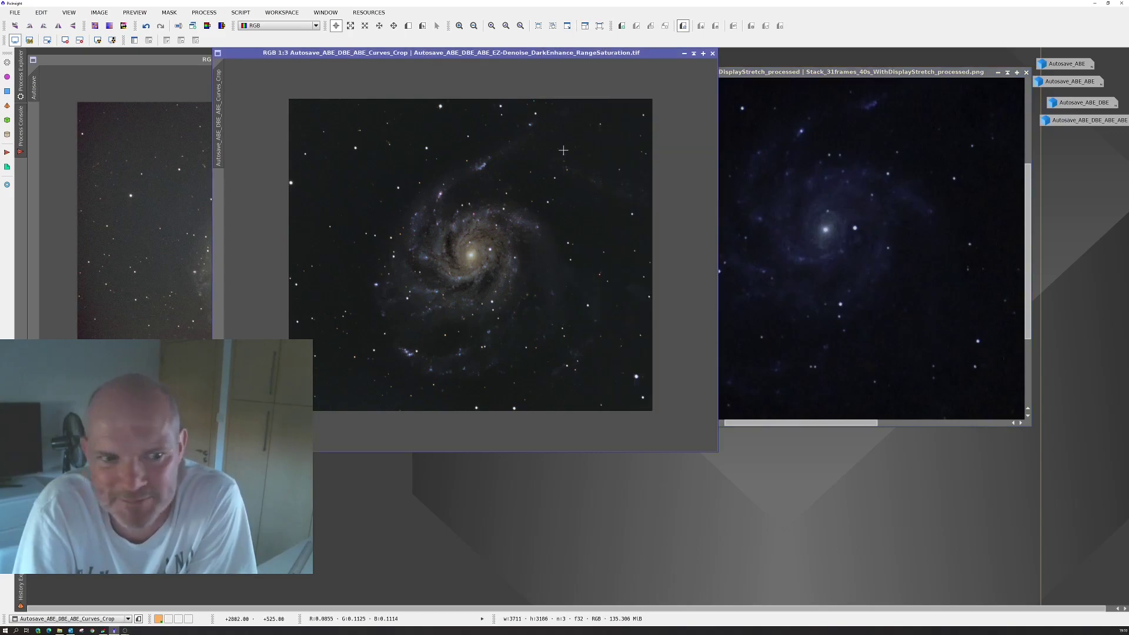